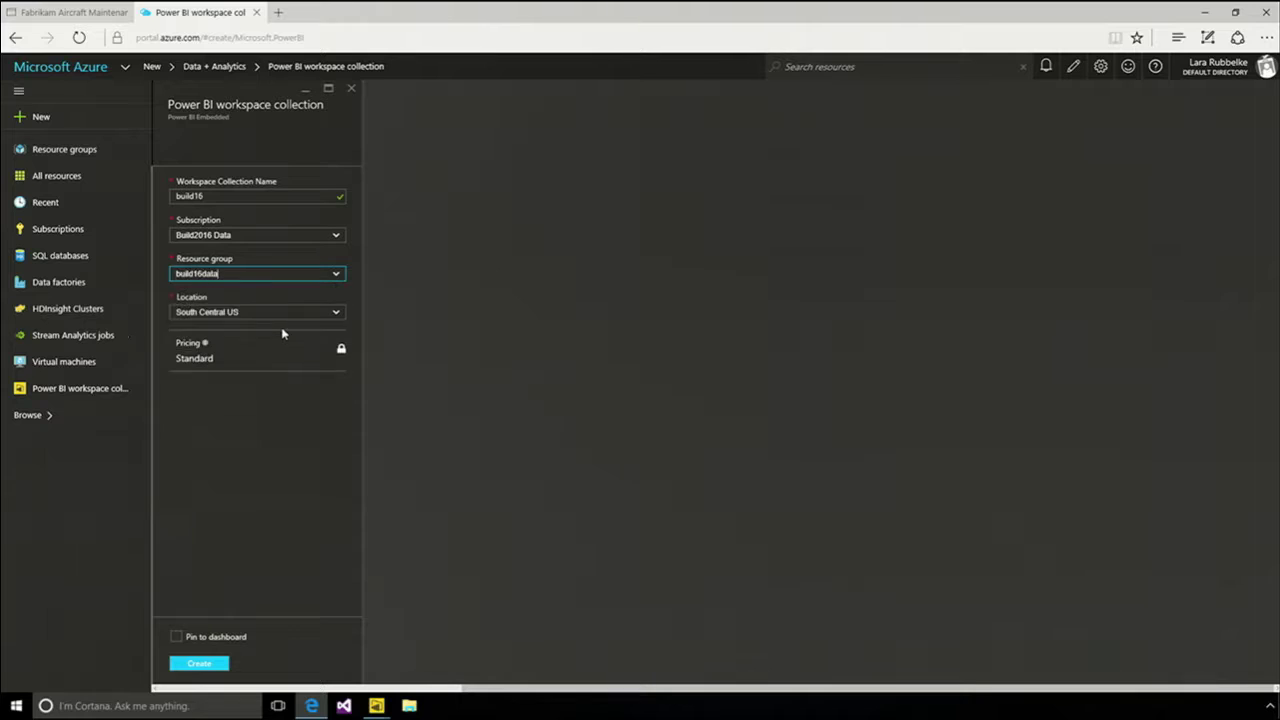
Pin the build16 Power BI workspace collection to the dashboard and create it with the entered settings.
left_click(176, 637)
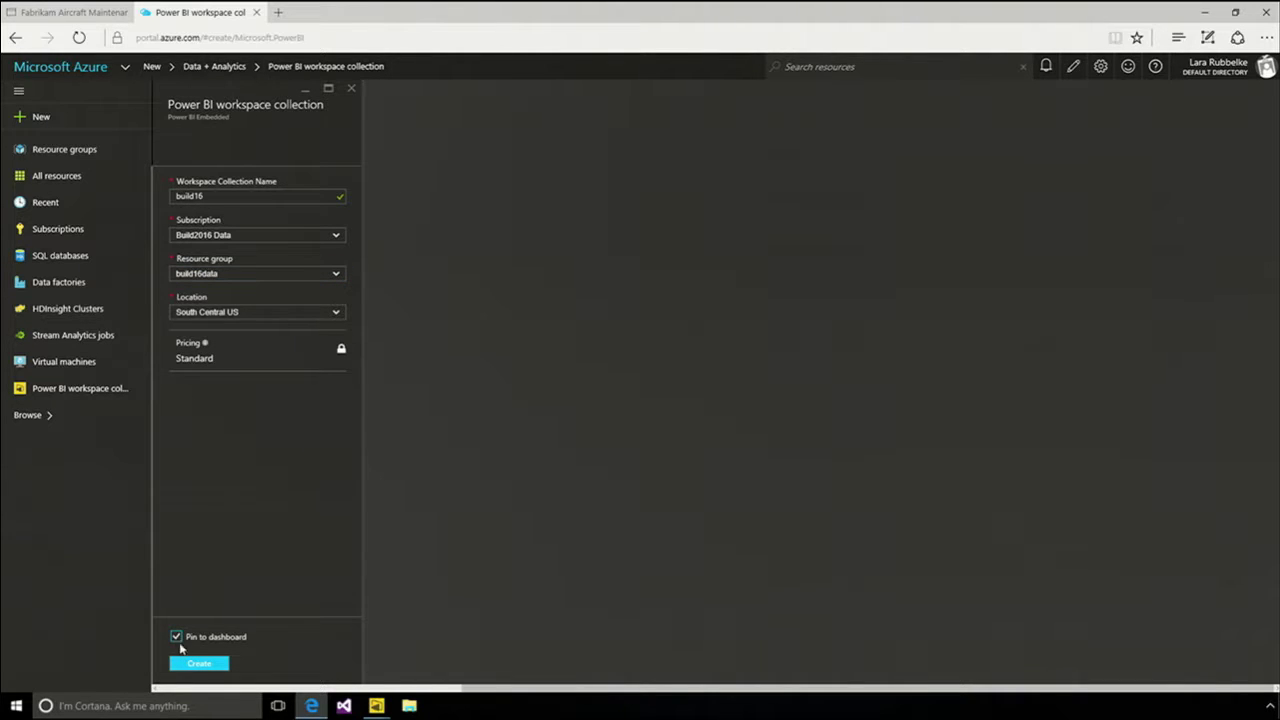
left_click(196, 663)
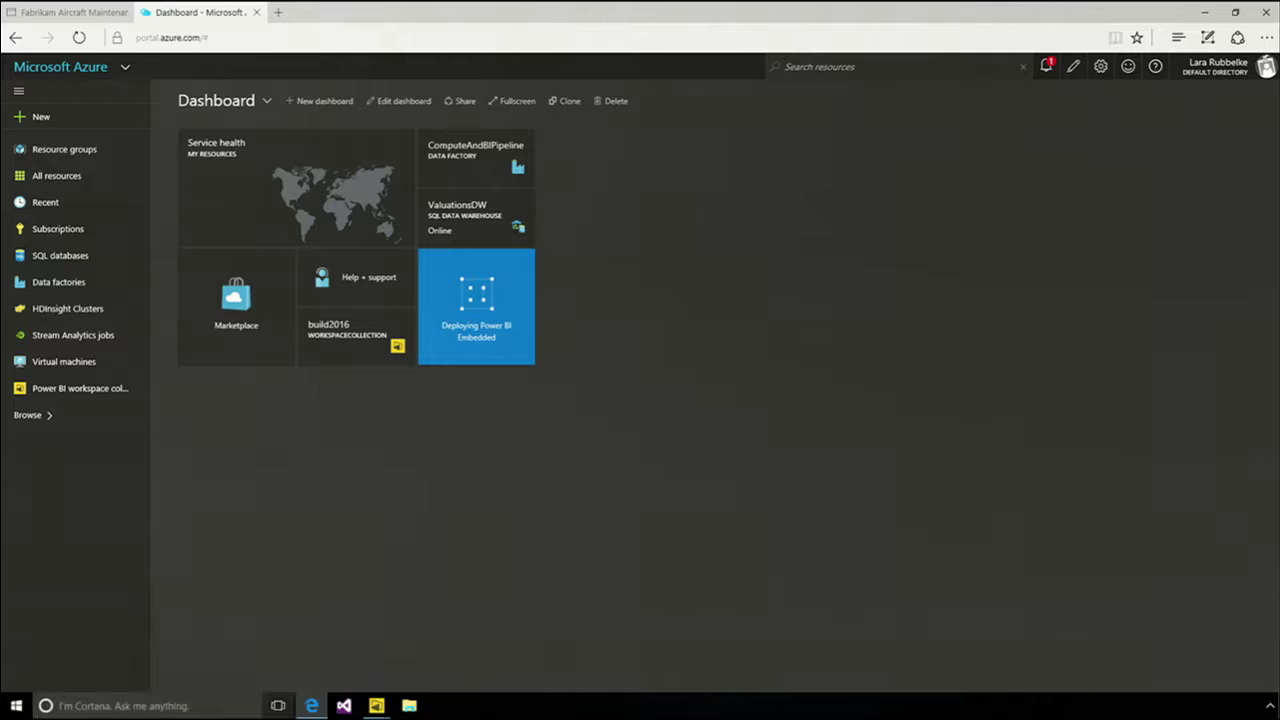
Switch to the Aircraft Maintenance Build report in Power BI Desktop and add a line and stacked column chart filling the page's left half.
mouse_move(389, 711)
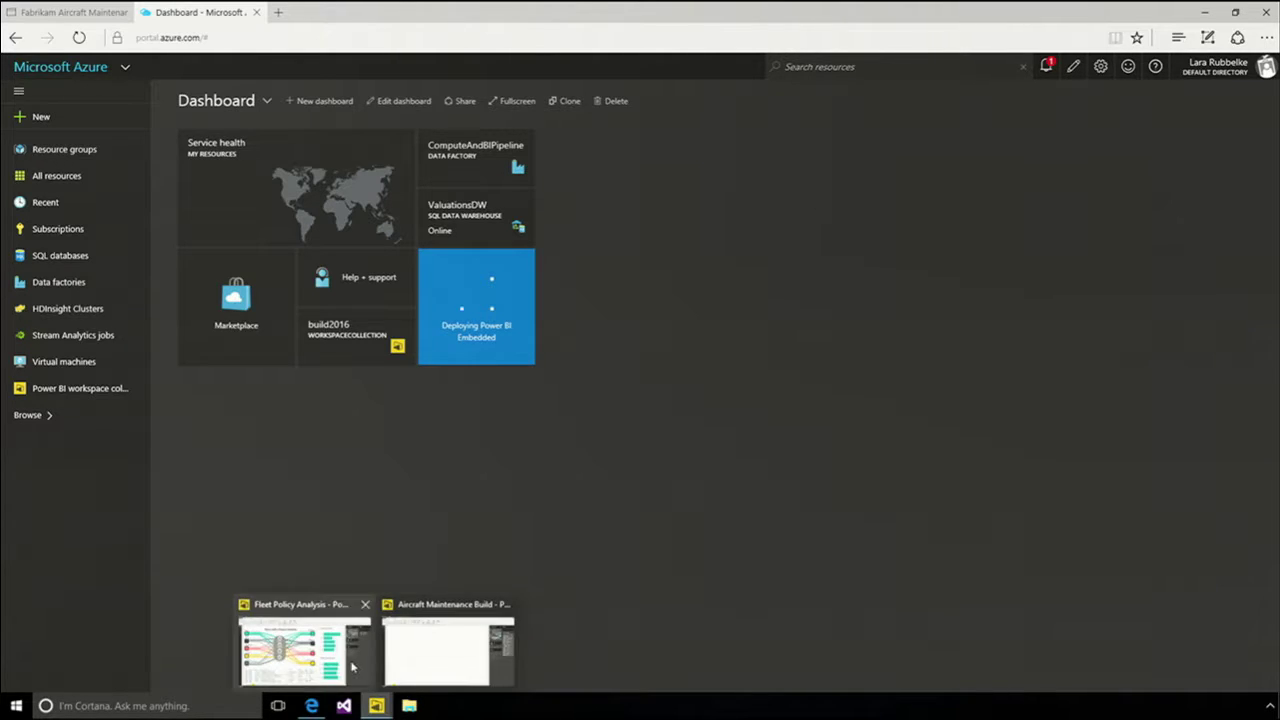
left_click(338, 672)
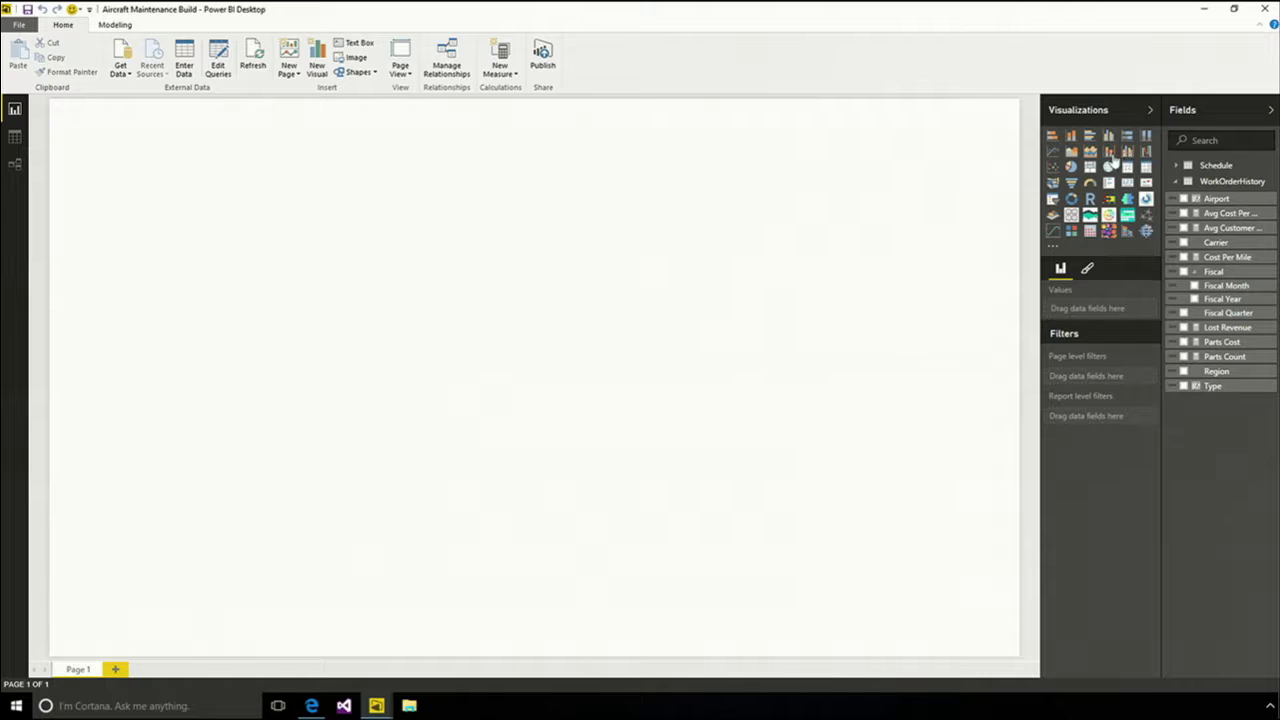
left_click(1108, 151)
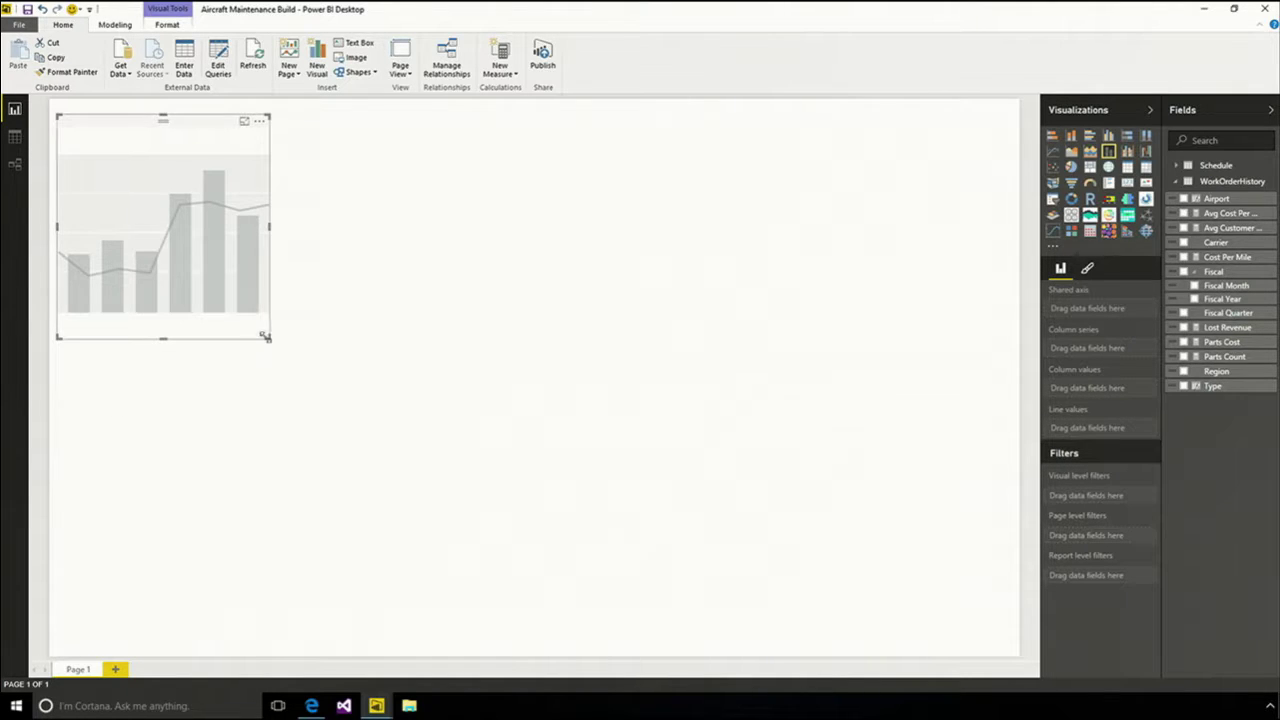
left_click_drag(268, 335, 505, 714)
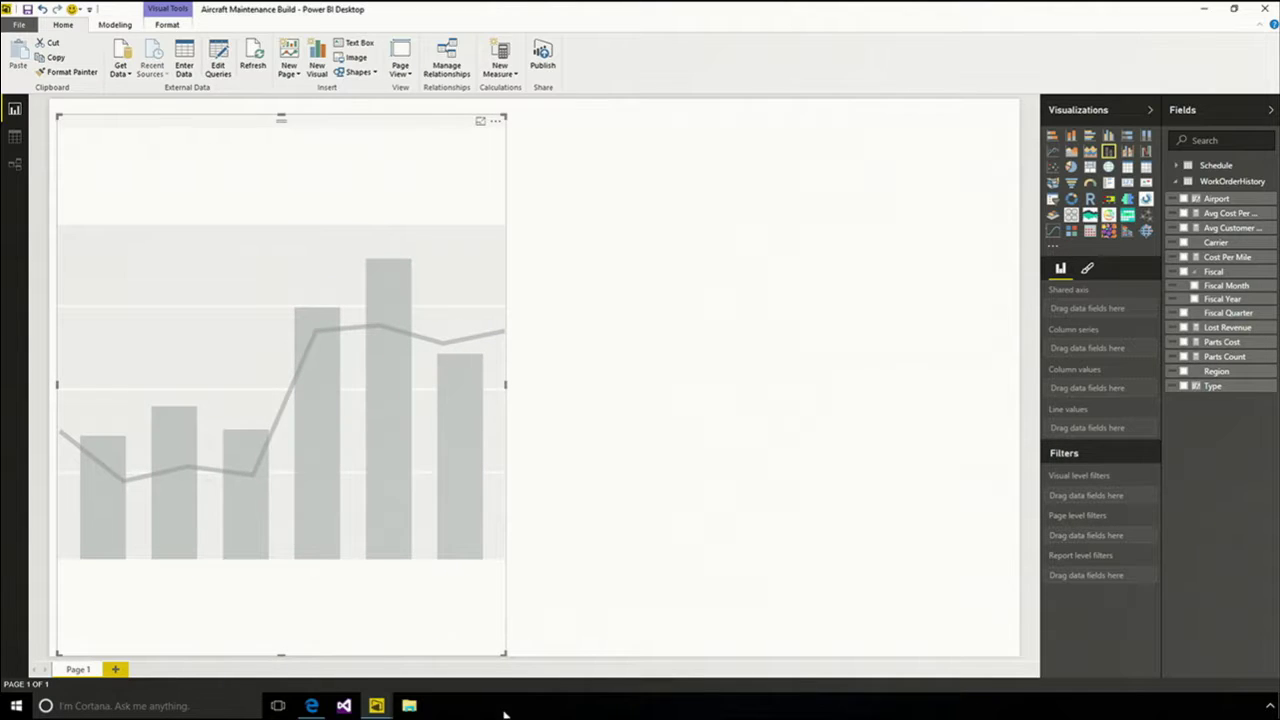
Plot Lost Revenue by the Fiscal hierarchy in the column chart, with Fiscal Quarter as the column series.
left_click(1184, 327)
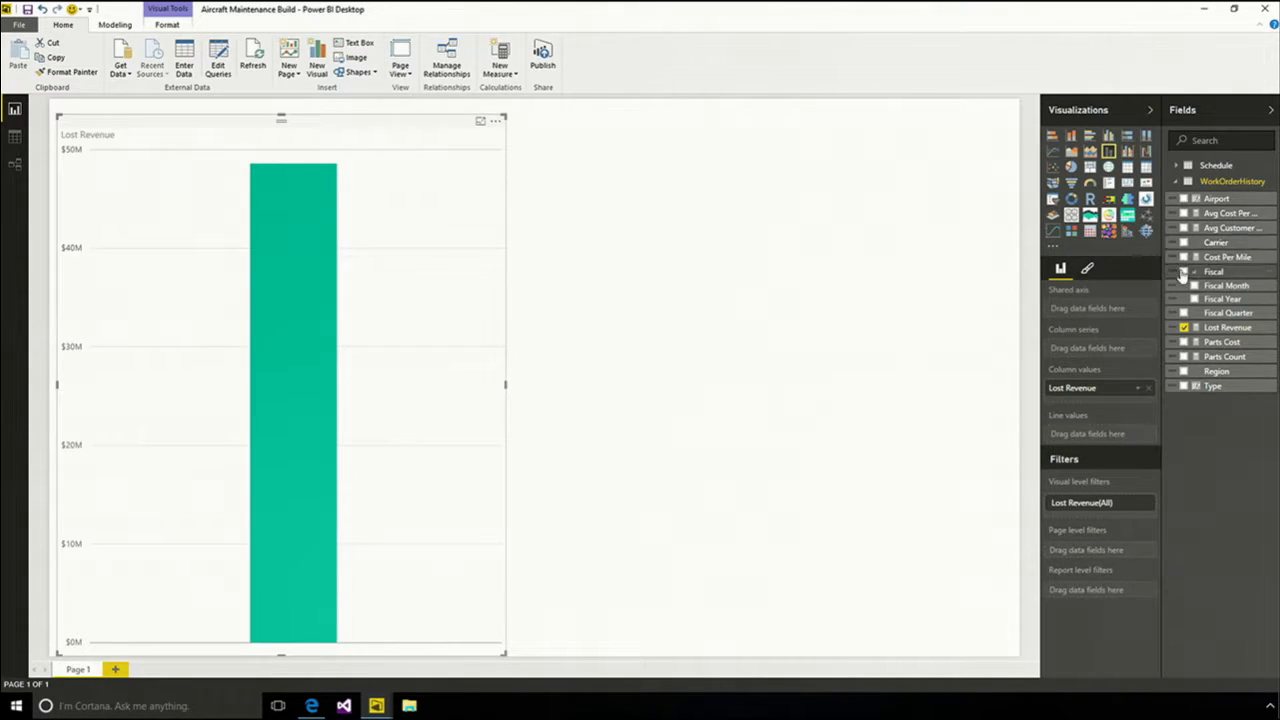
left_click(1184, 272)
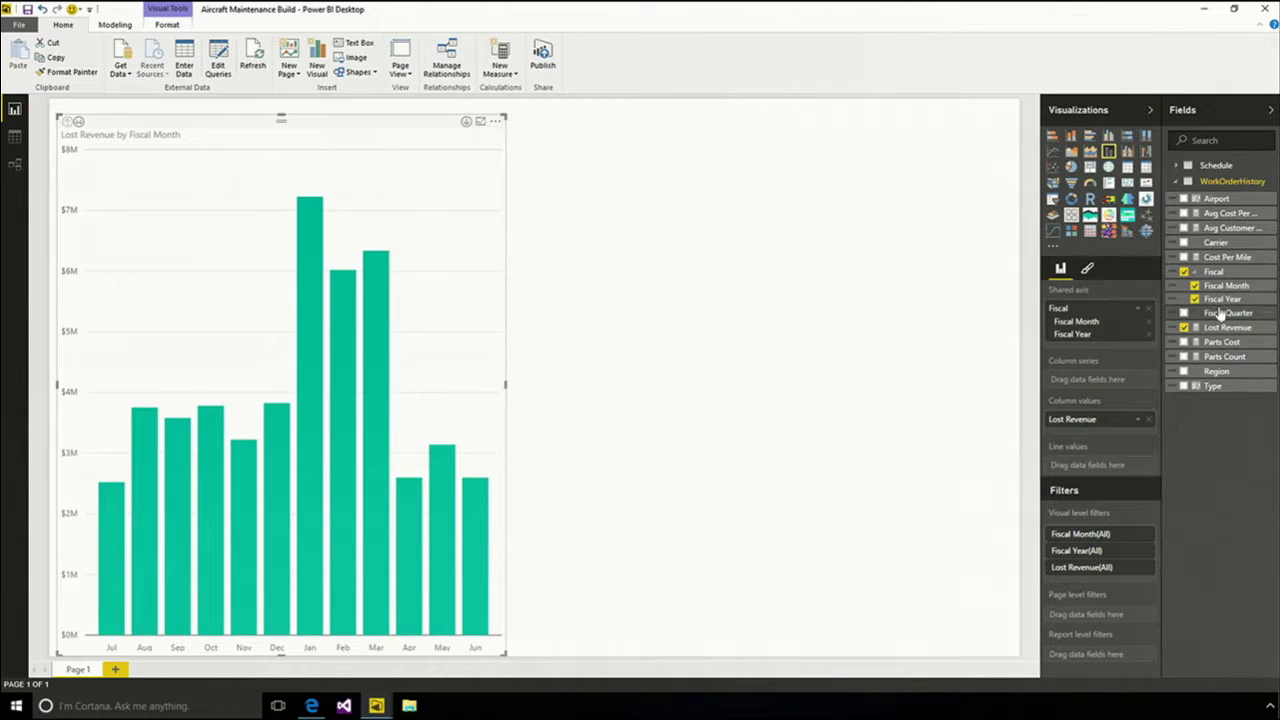
left_click_drag(1221, 314, 1114, 386)
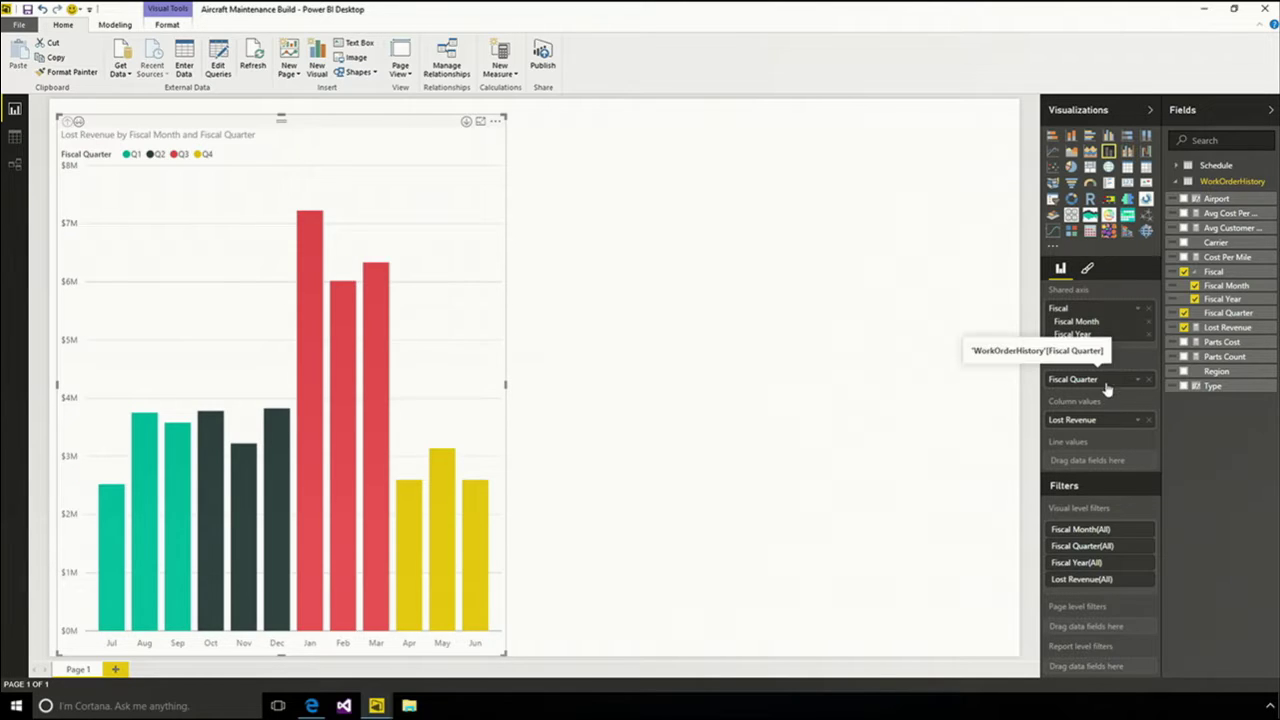
left_click(643, 263)
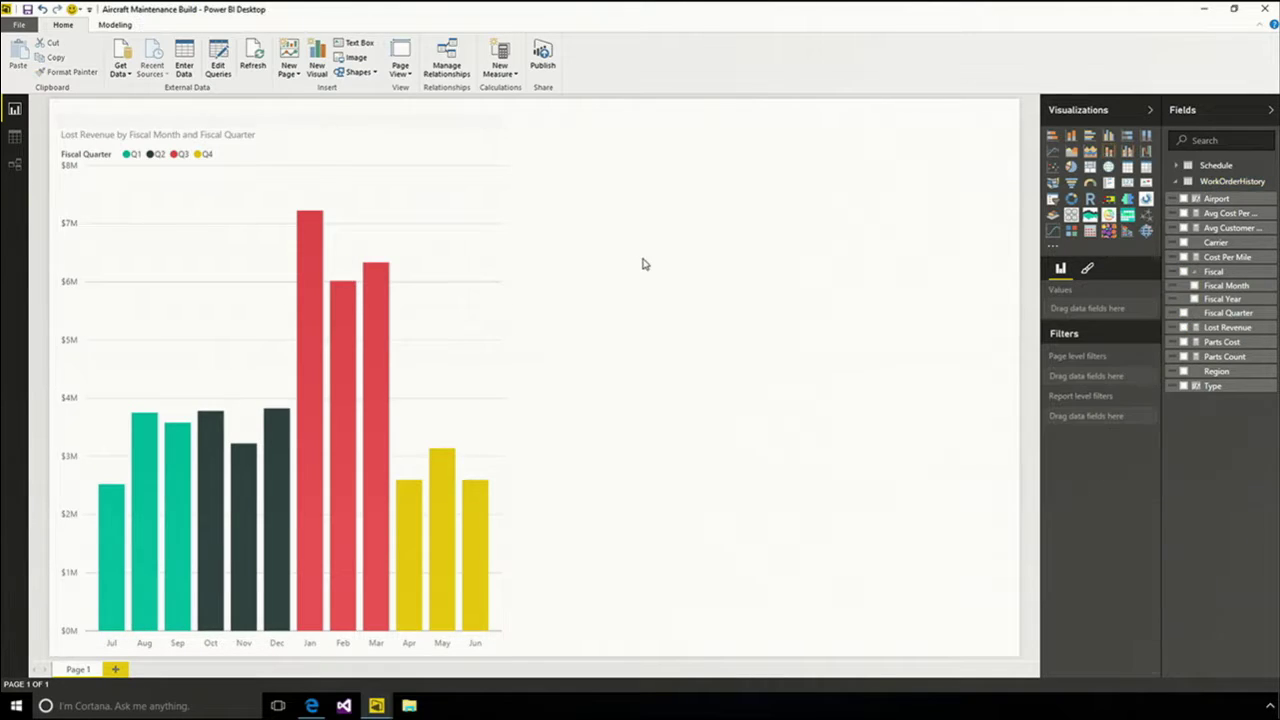
Add a scatter chart filling the page's empty right half, with Parts Count on X, Parts Cost on Y and Lost Revenue as size.
left_click(1052, 167)
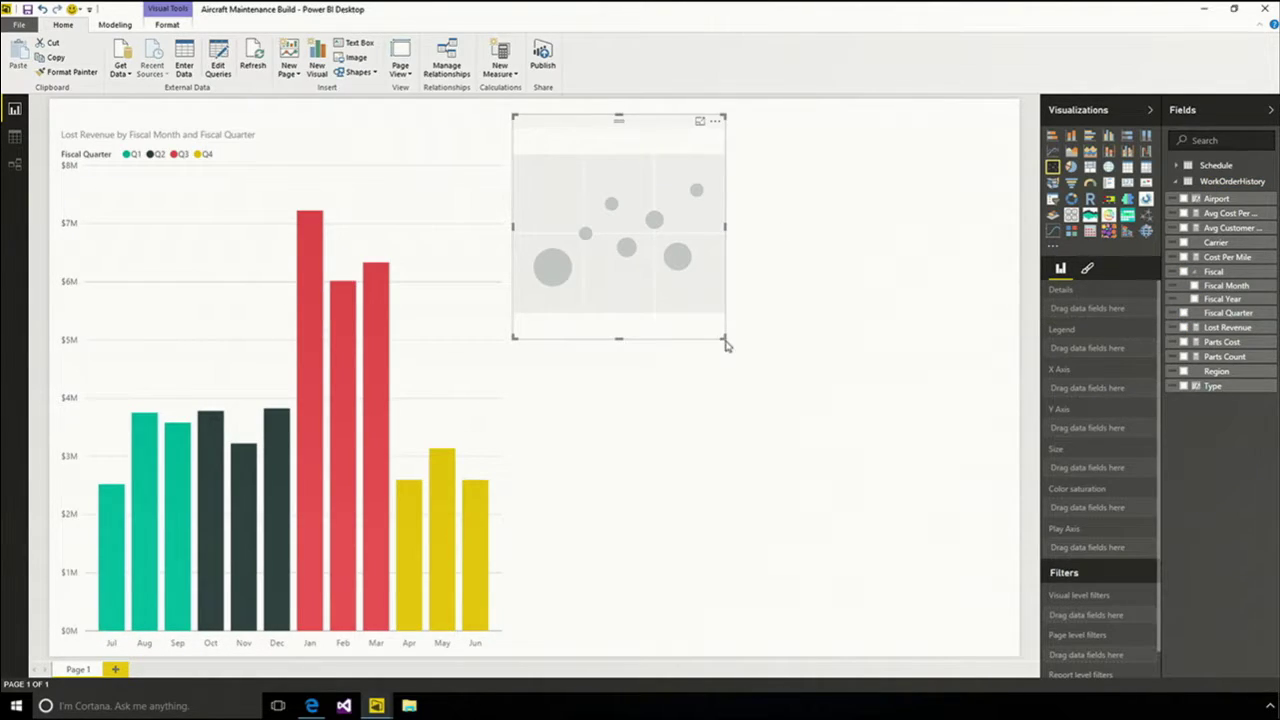
left_click_drag(724, 338, 1032, 677)
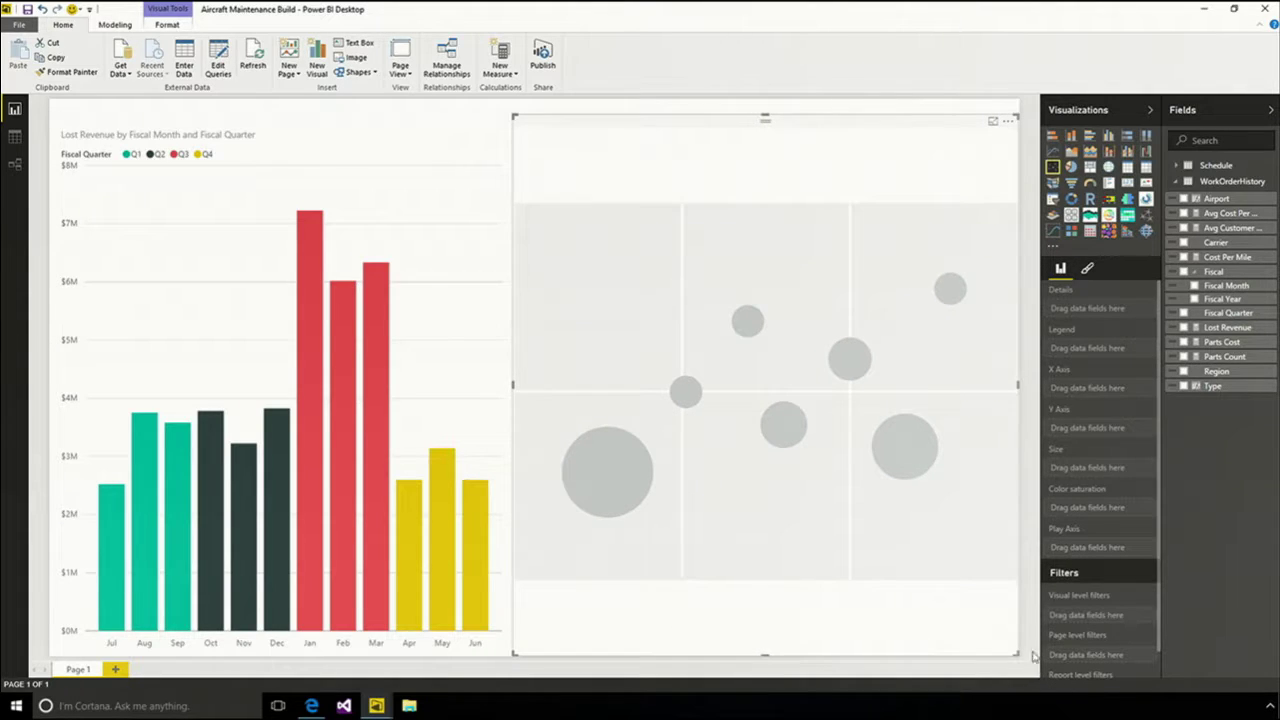
left_click(1185, 357)
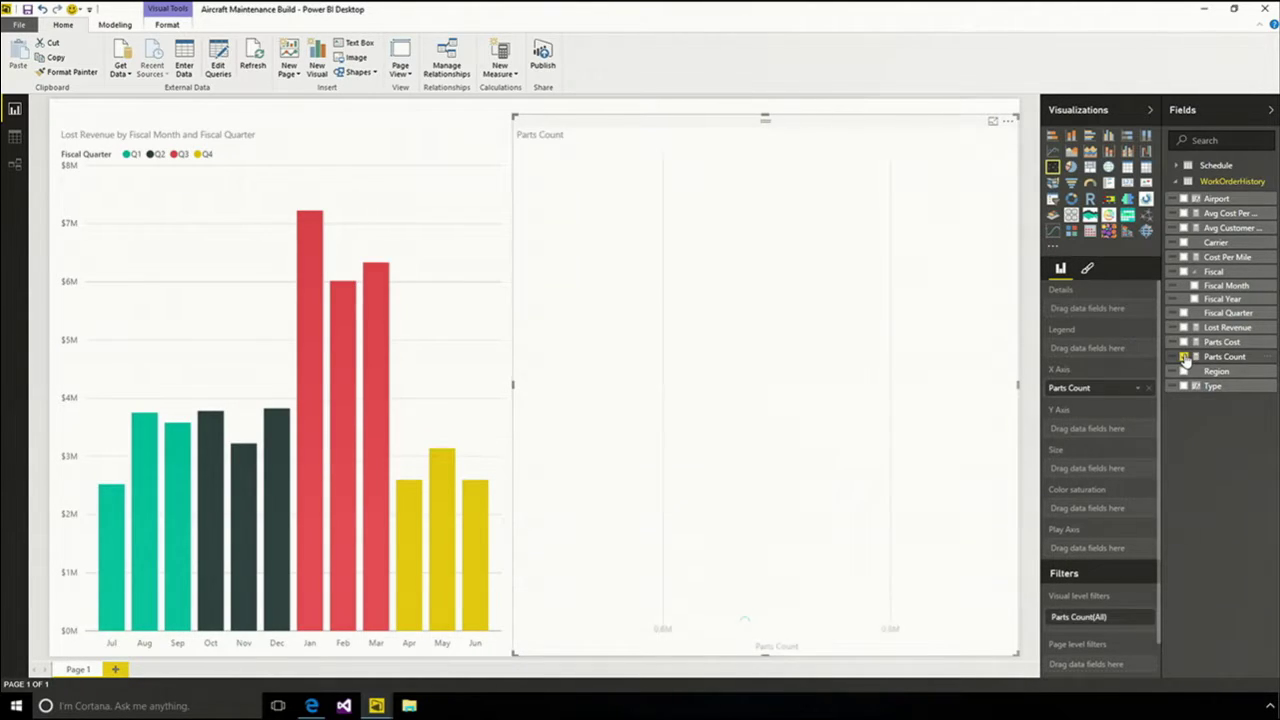
left_click(1185, 343)
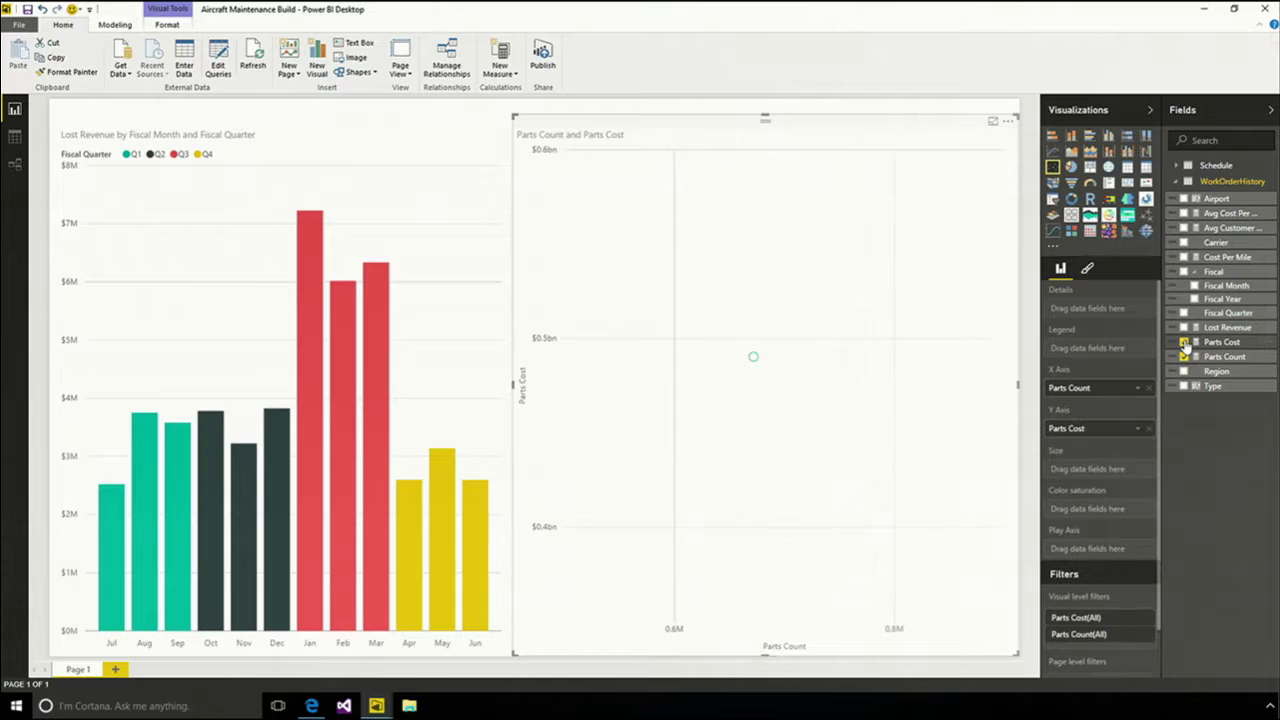
left_click(1185, 328)
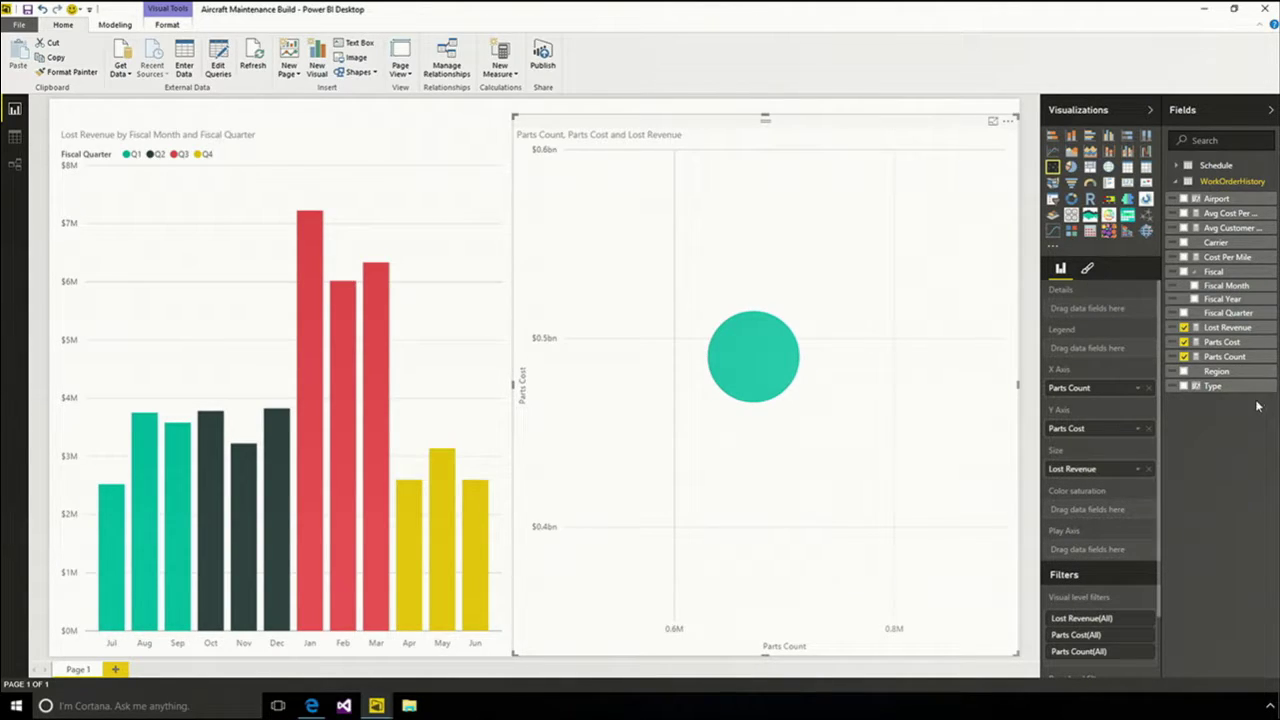
Set Type as the scatter chart's legend and Fiscal Month as its play axis, and play the monthly animation.
left_click_drag(1235, 388, 1111, 357)
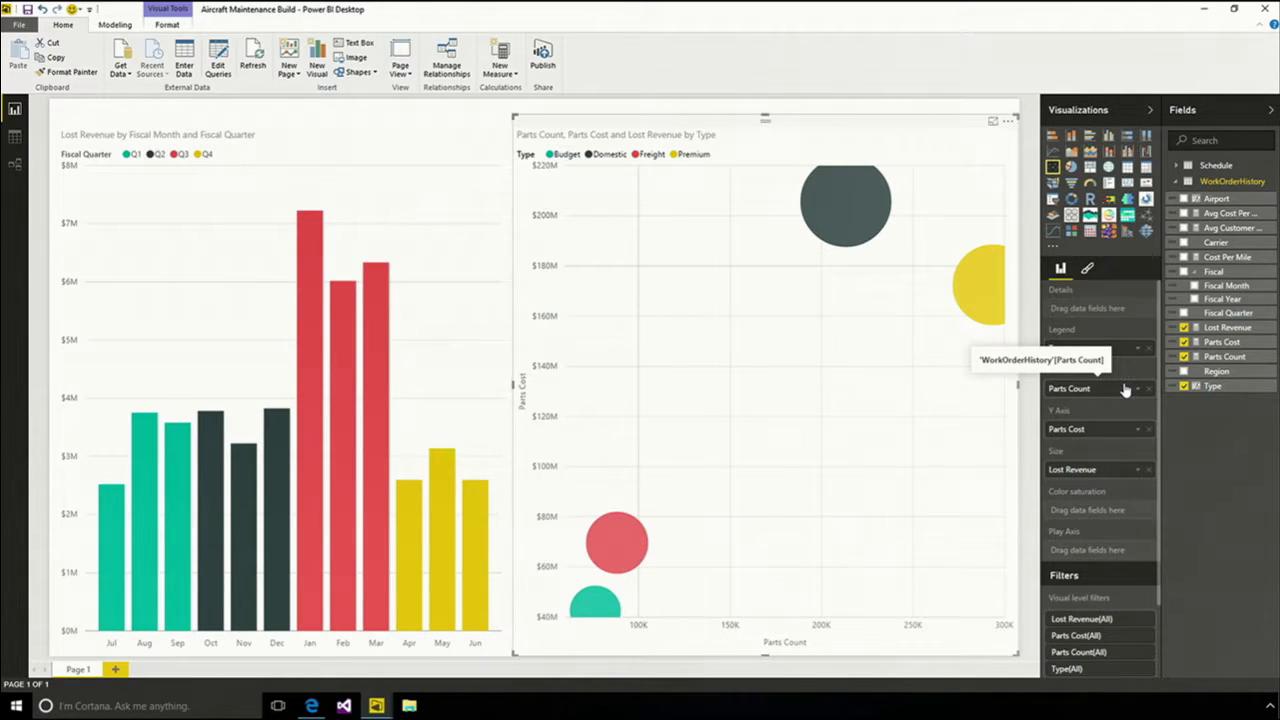
mouse_move(991, 299)
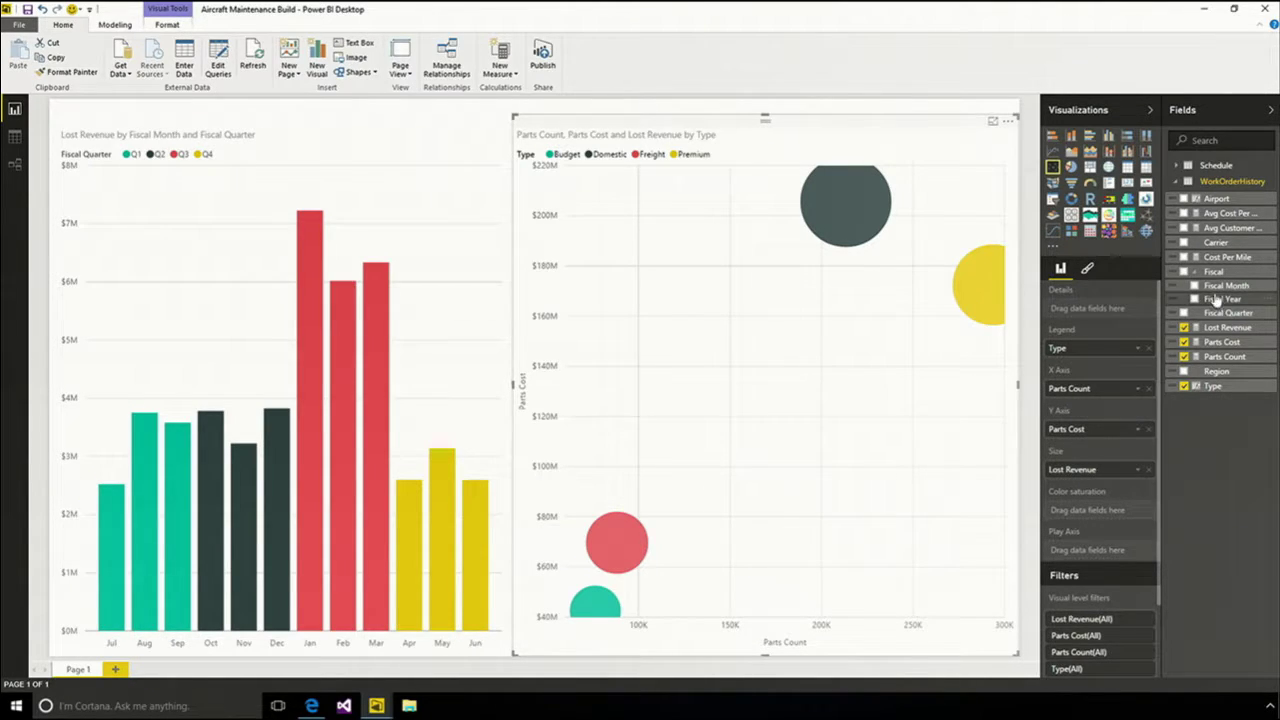
left_click_drag(1217, 290, 1097, 563)
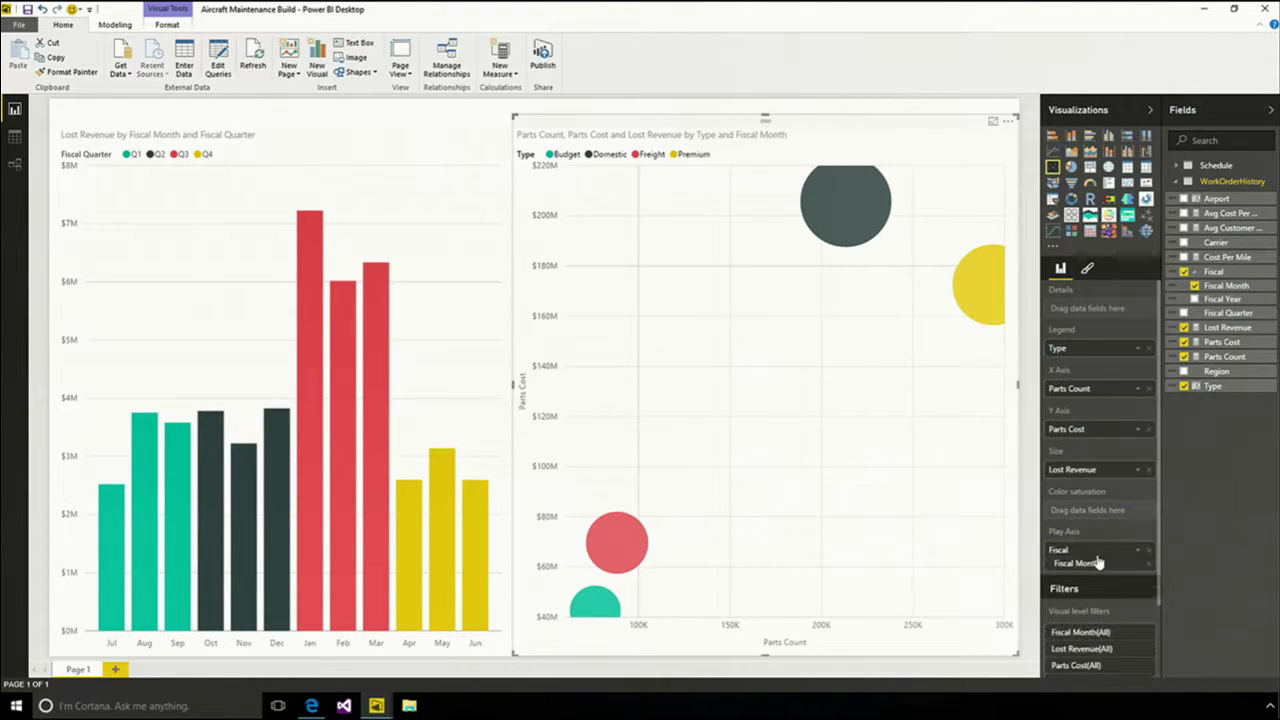
left_click(534, 603)
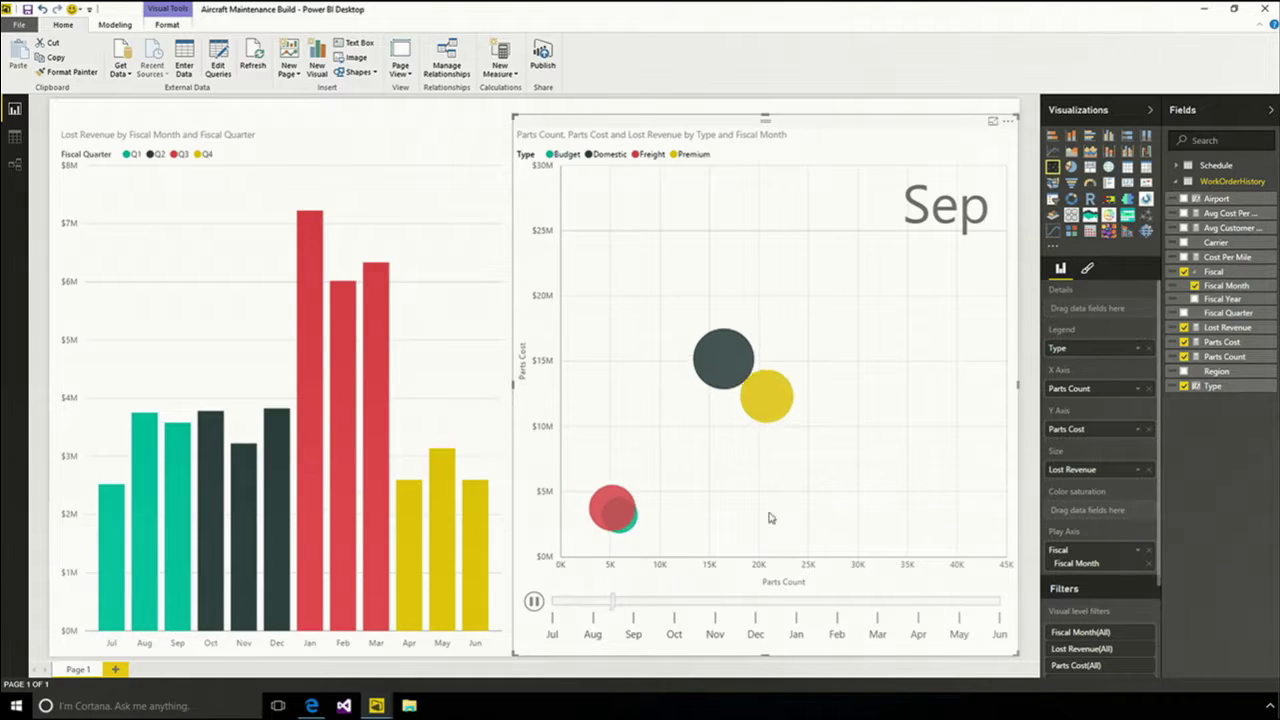
left_click(792, 374)
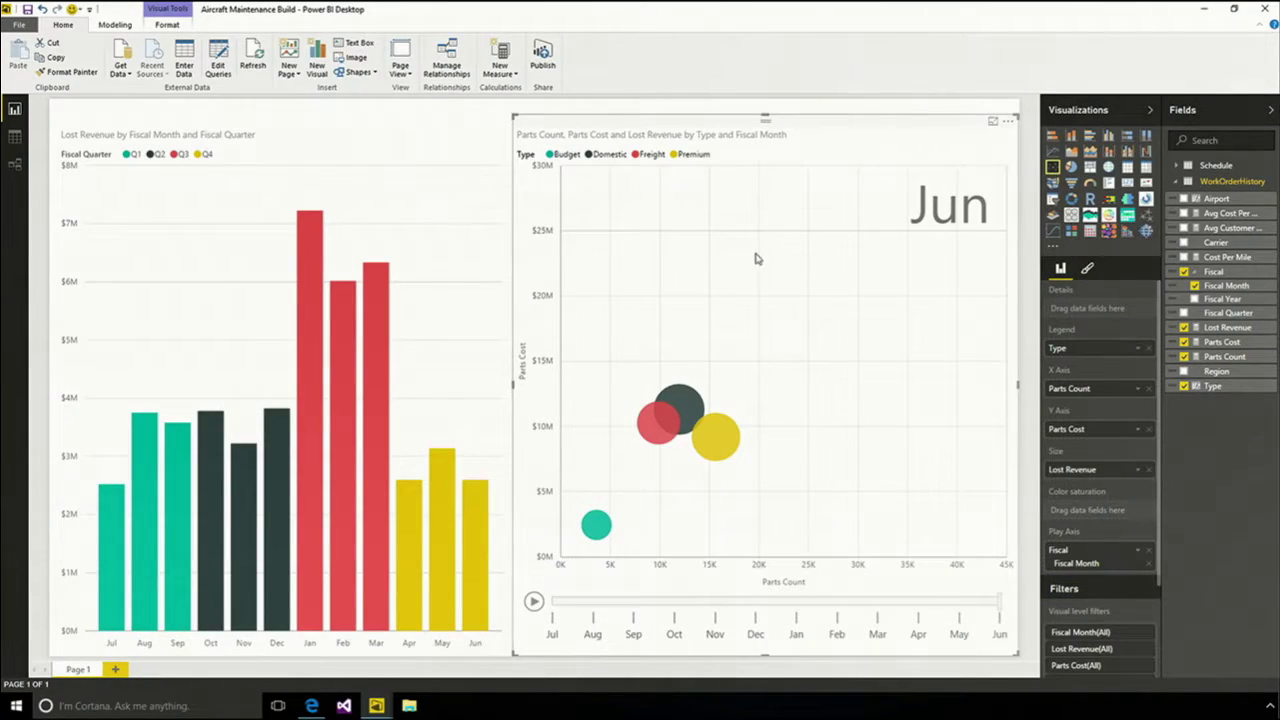
Save the report and open the Upload Custom Report page of the Fabrikam Aircraft site in the browser.
left_click(27, 9)
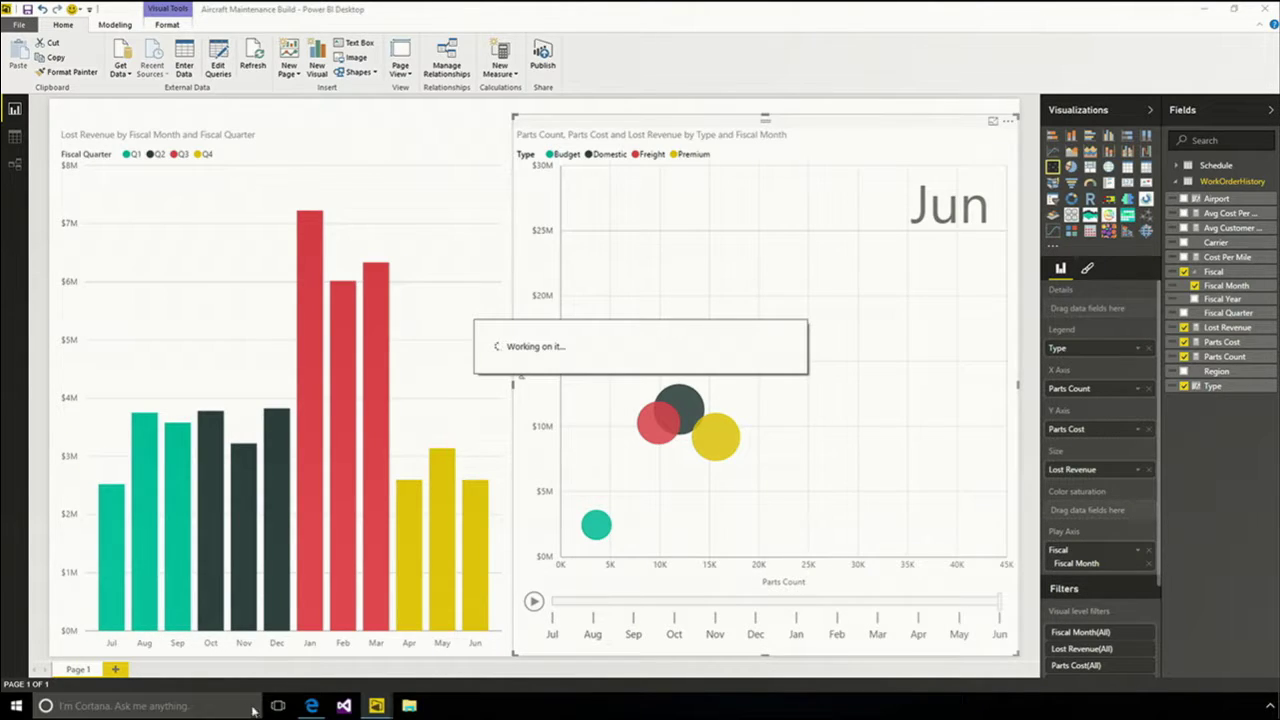
left_click(311, 706)
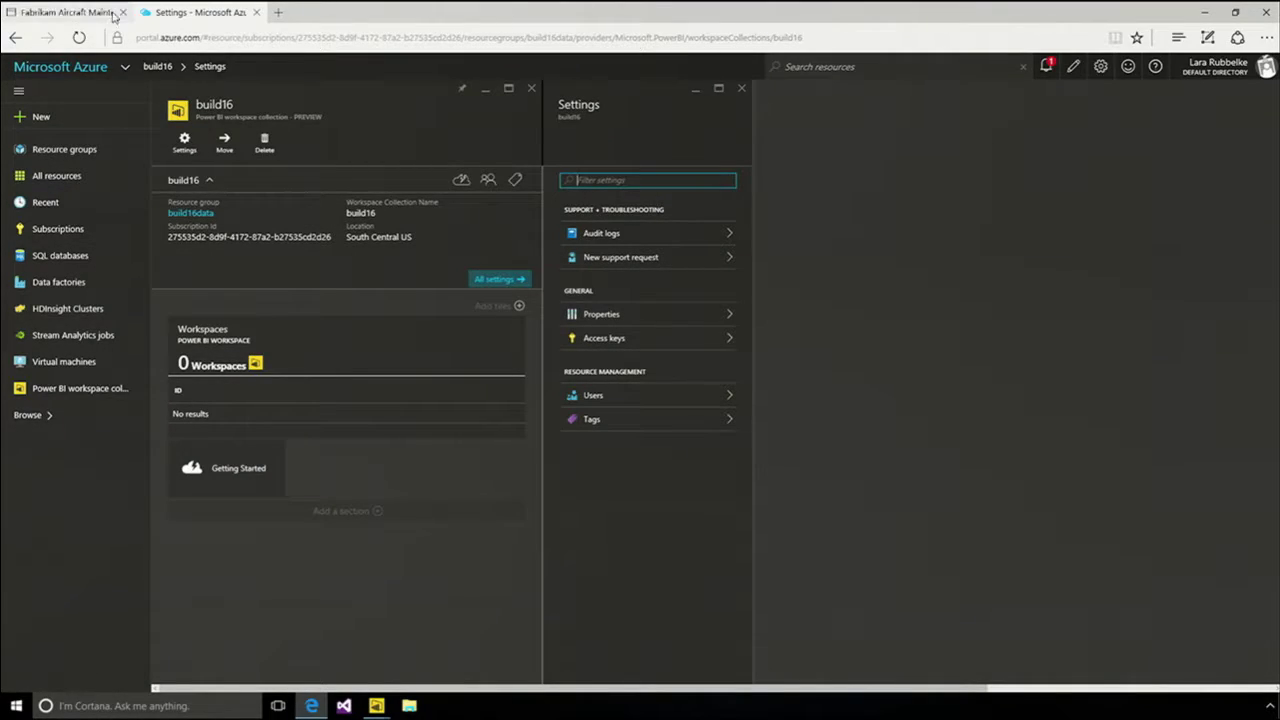
left_click(72, 12)
left_click(102, 274)
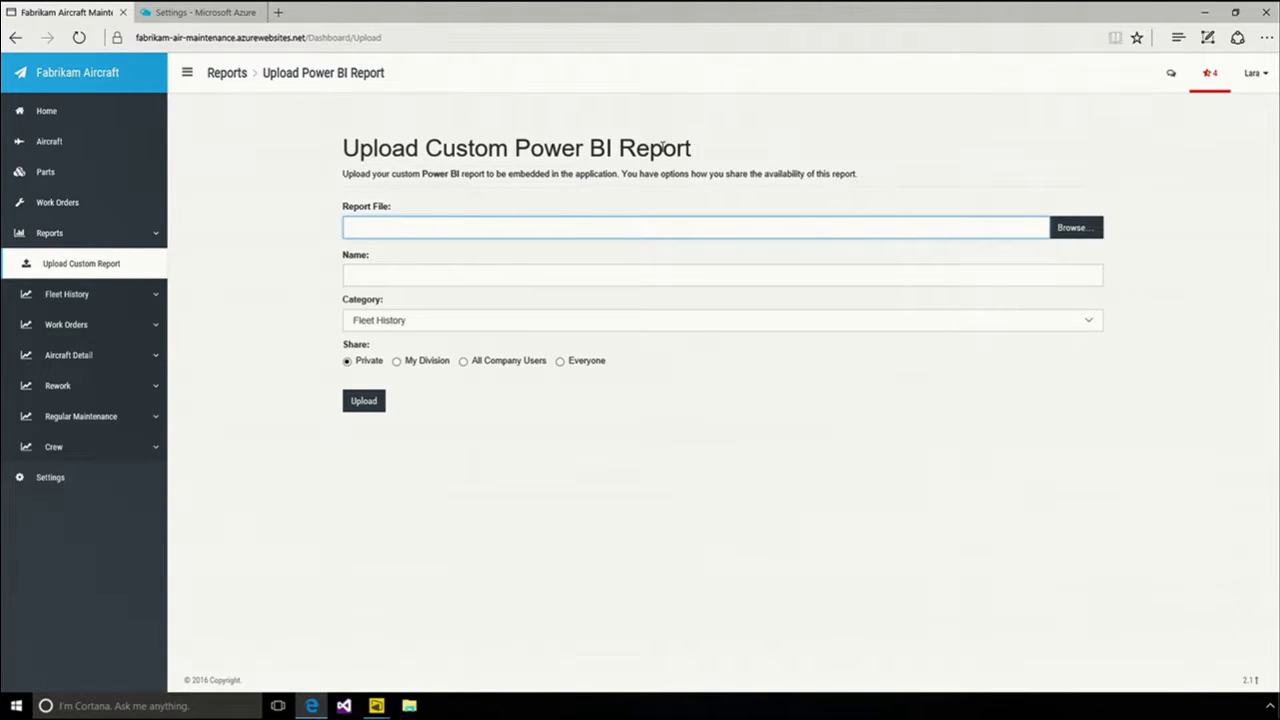
Choose Aircraft Maintenance Build.pbix from the My Web Sites folder as the report file.
left_click(1084, 233)
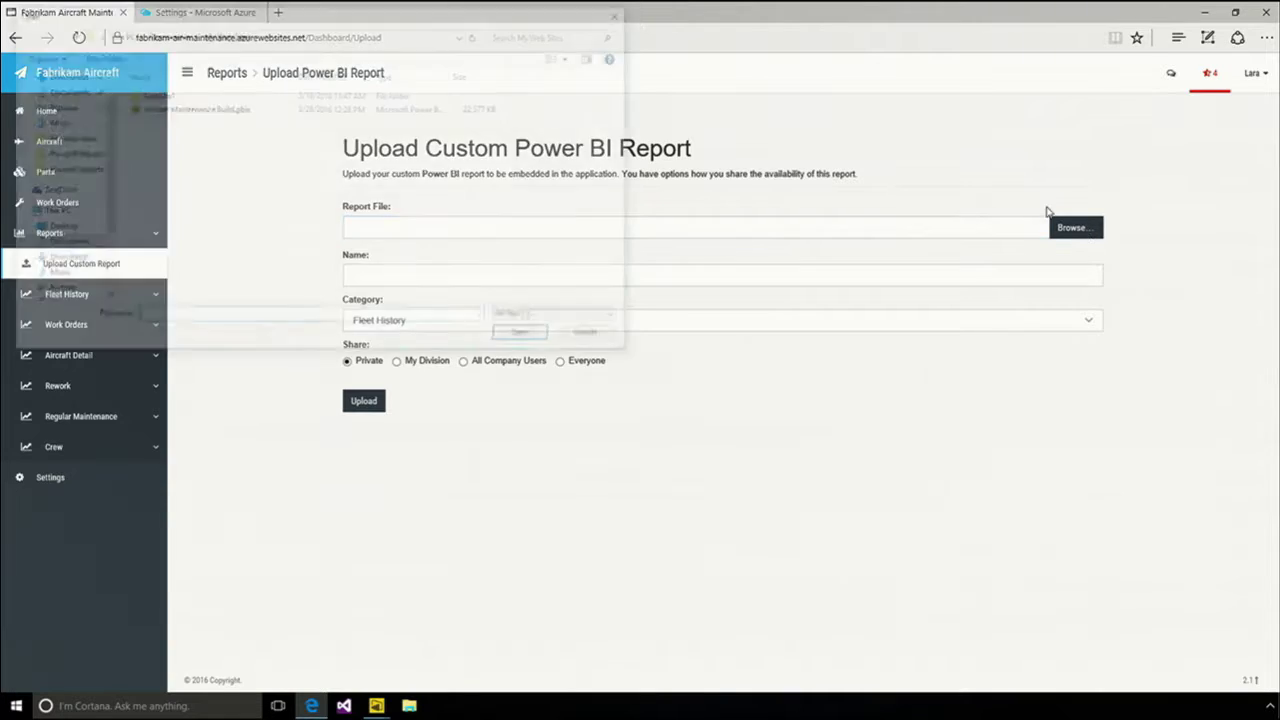
left_click(270, 110)
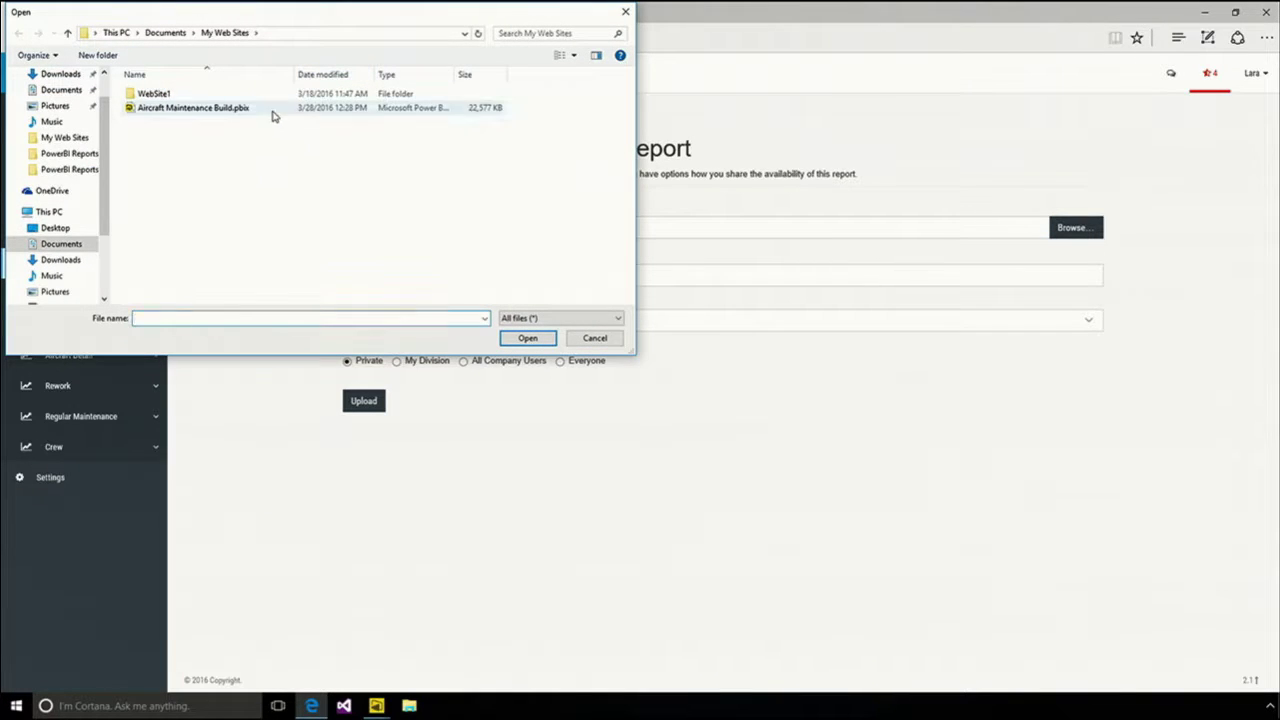
left_click(553, 345)
Name the custom report Aircraft Maintenance.
left_click(440, 275)
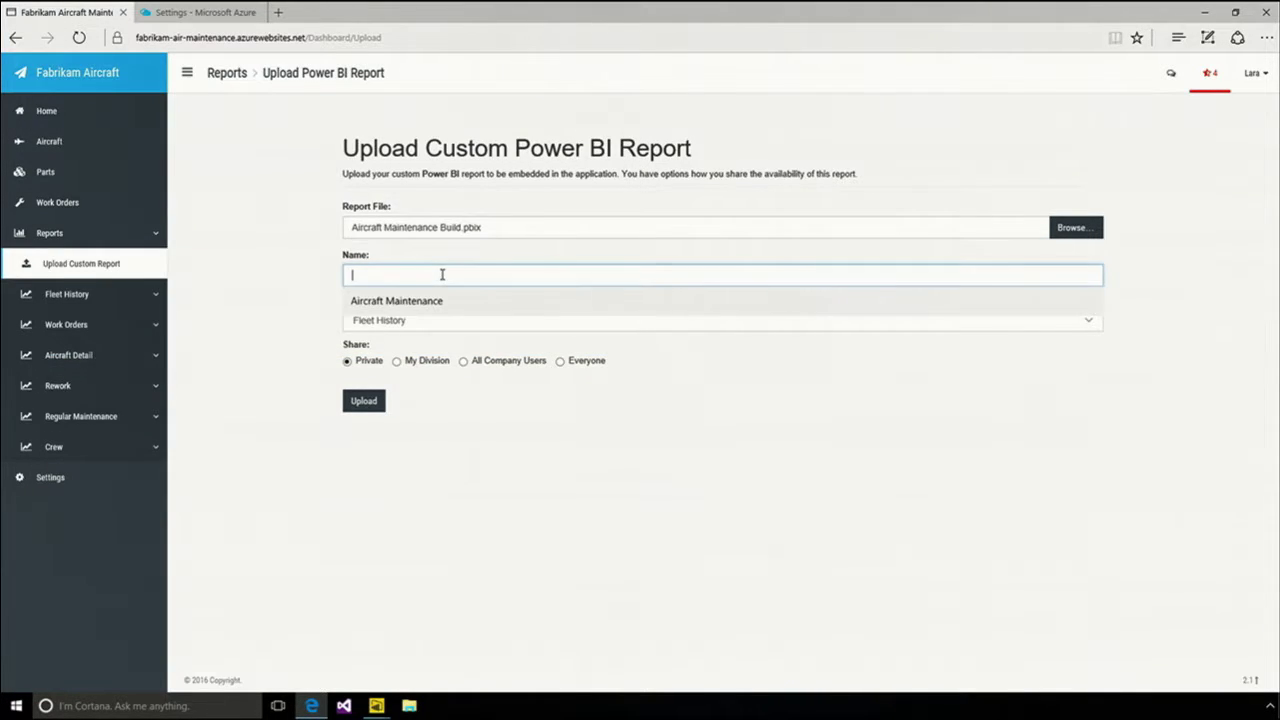
type("t")
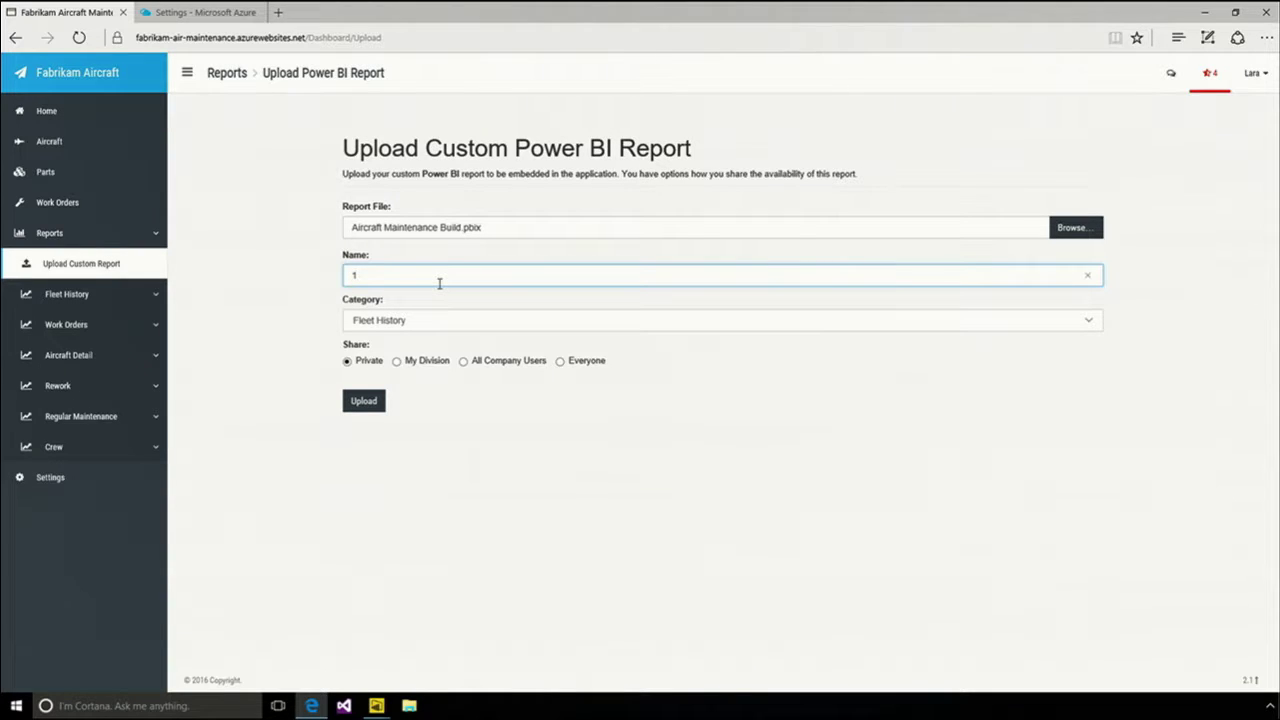
key("BackSpace")
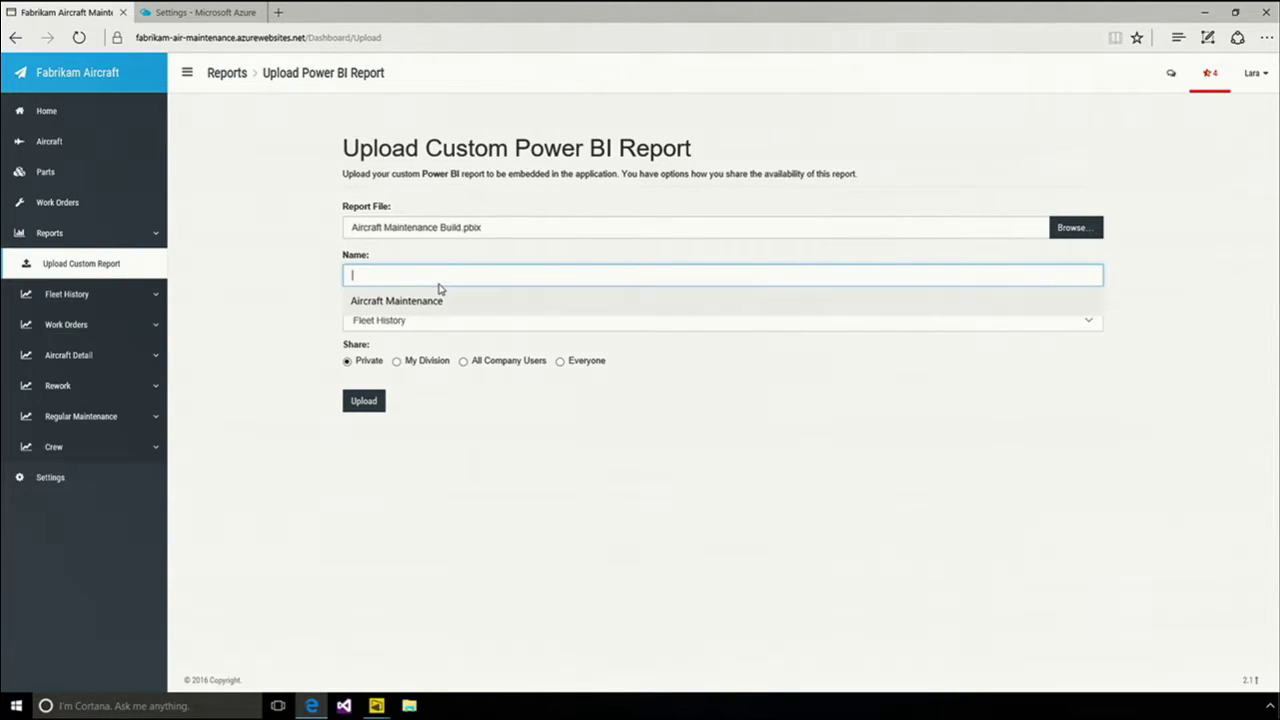
key("shift+F10")
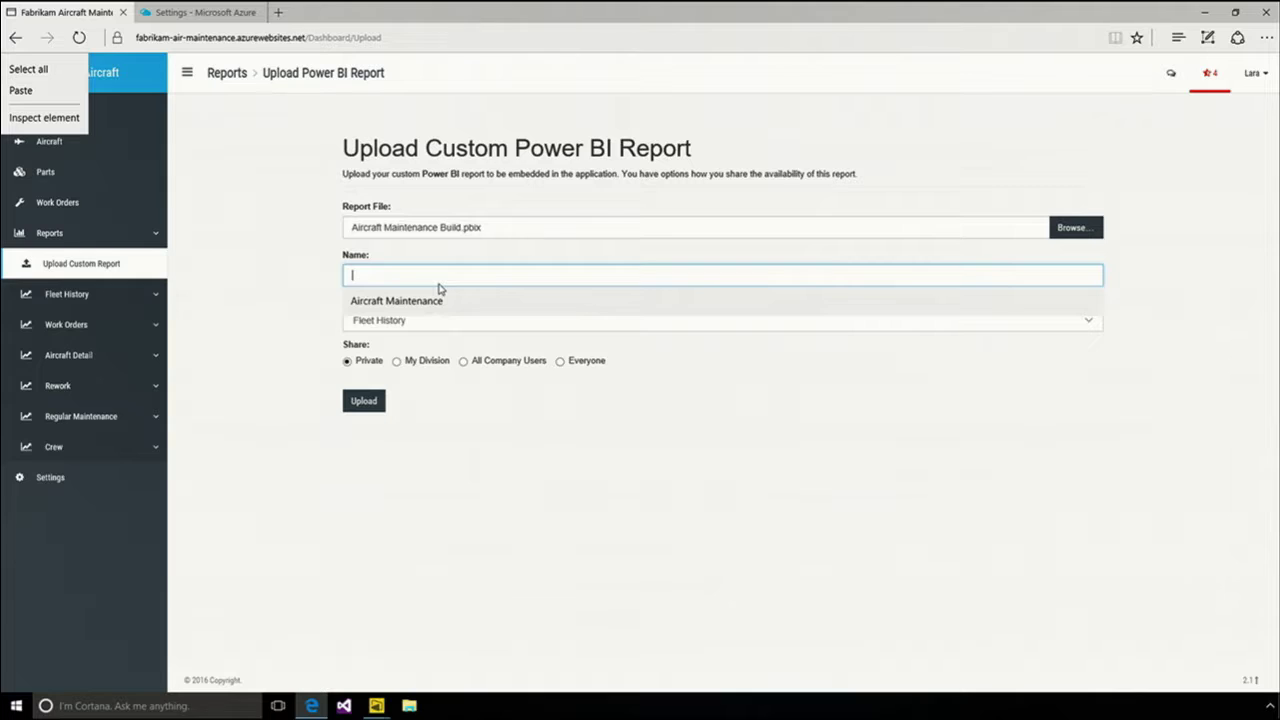
key("Down")
key("Escape")
left_click(378, 298)
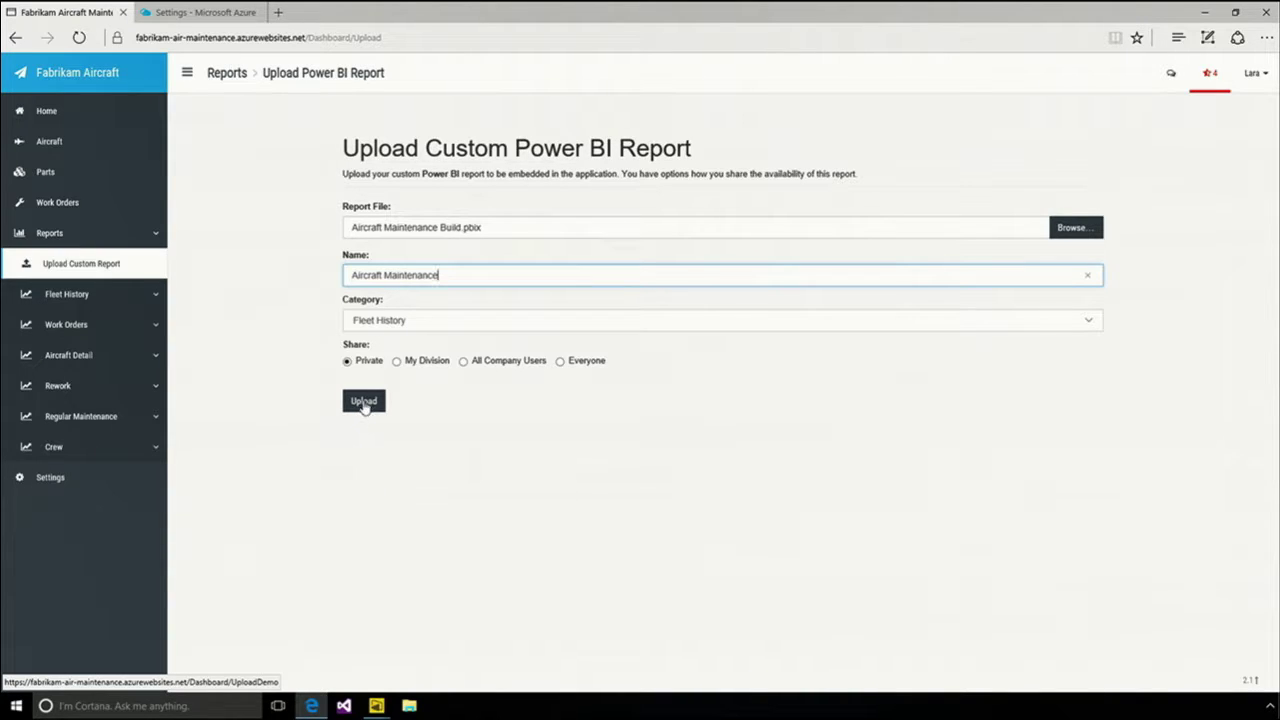
Upload the Aircraft Maintenance report to the Fabrikam Aircraft site.
right_click(365, 404)
left_click(372, 452)
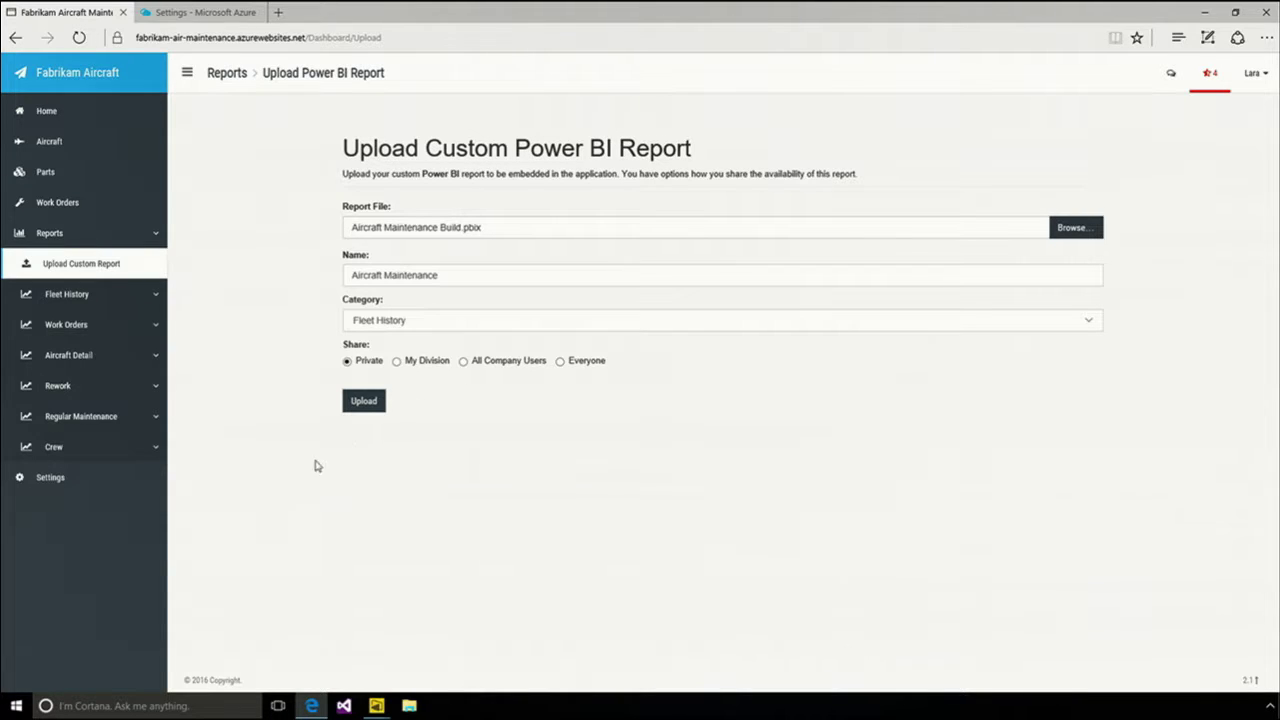
left_click(377, 405)
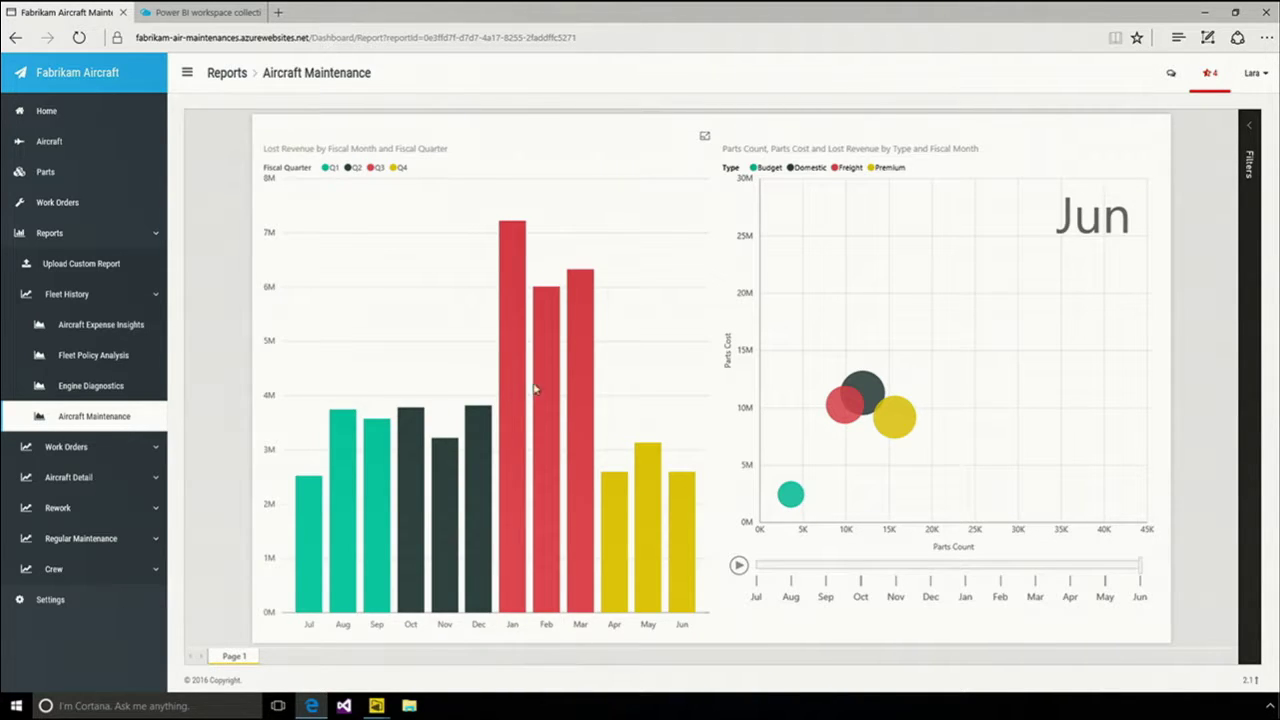
Play the embedded scatter chart's monthly animation and highlight the Premium bubble across both charts.
left_click(738, 567)
left_click(907, 413)
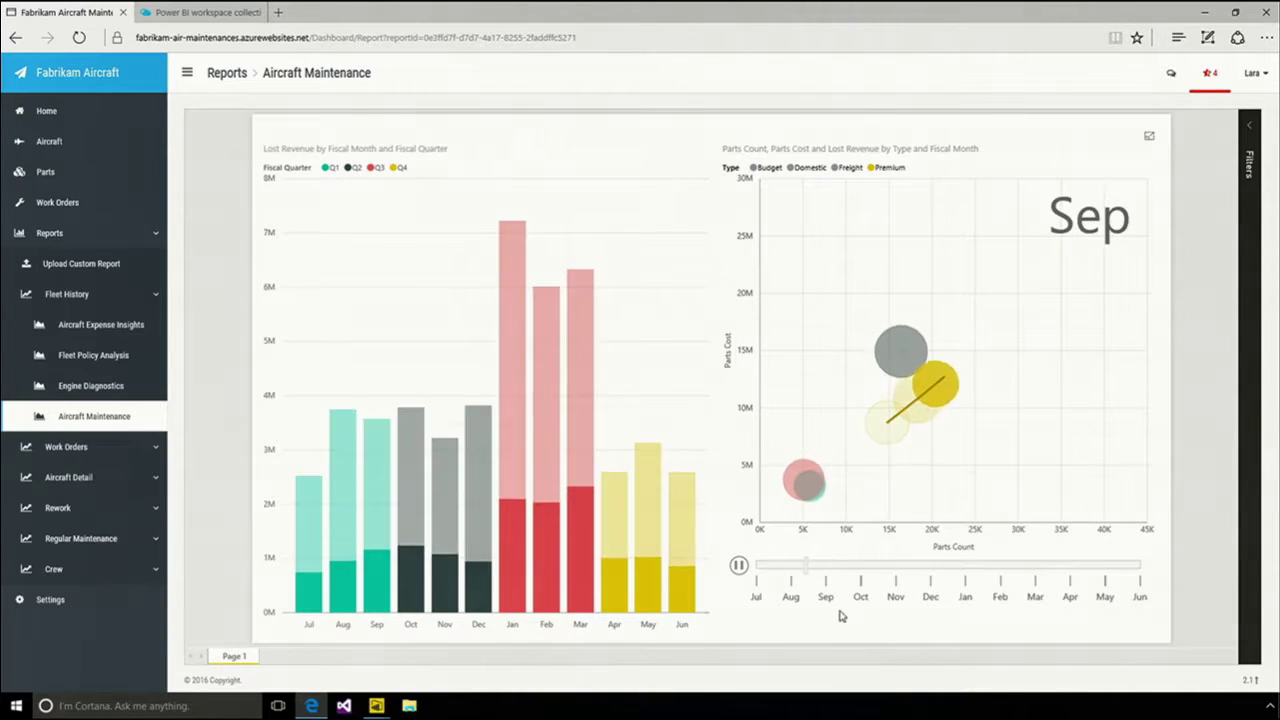
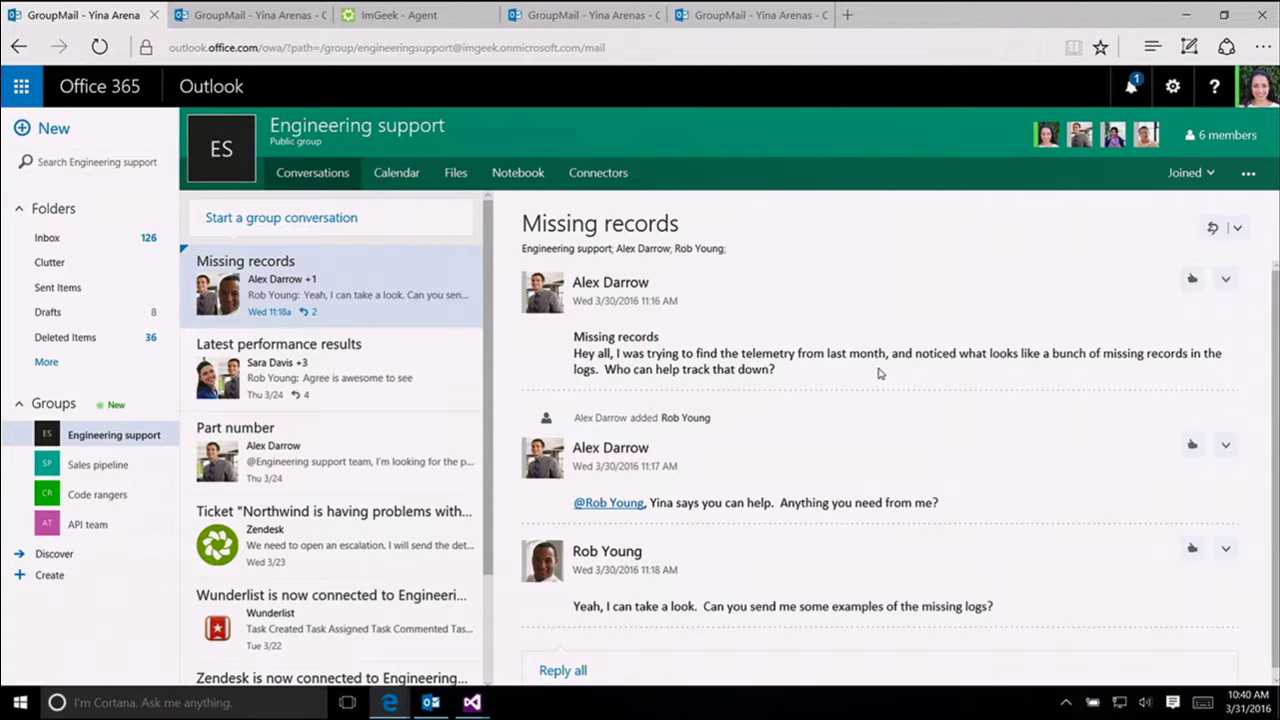
Show the Connectors page of the Engineering support group in Outlook.
key("ctrl+Tab")
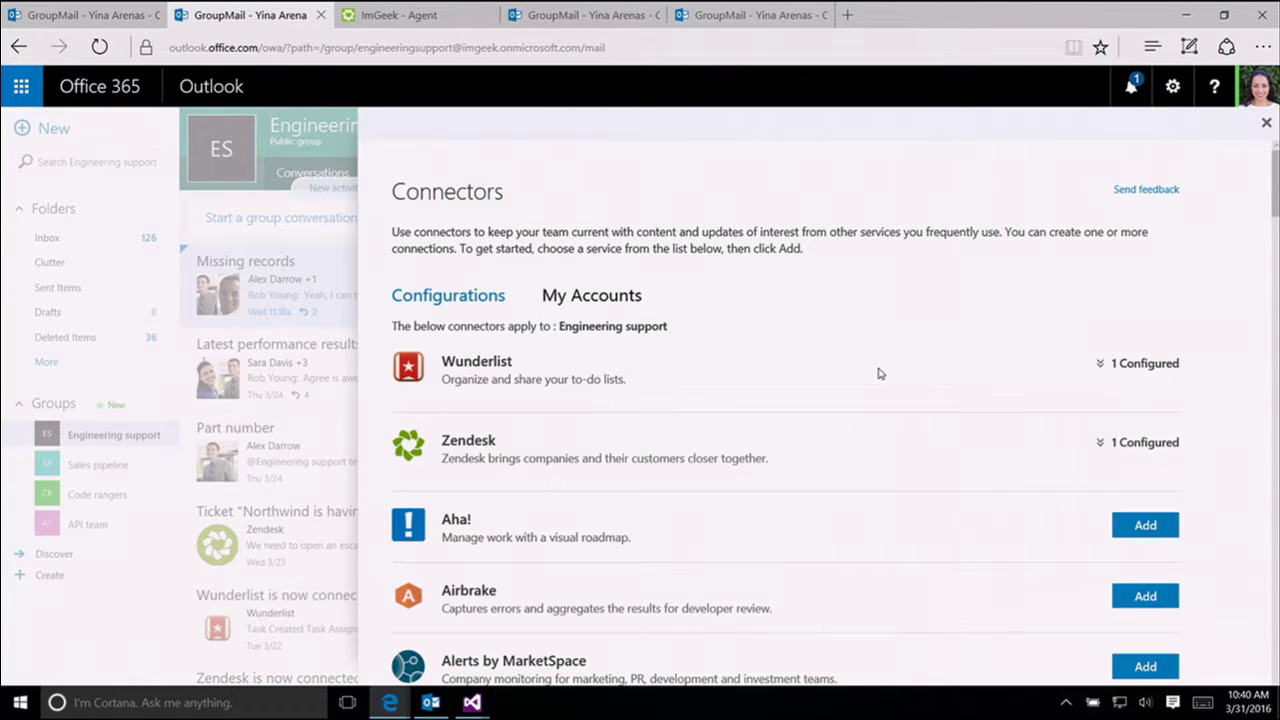
Switch to Zendesk and escalate the "Performance data is inconsistent" ticket to the Engineering Support group in Office 365.
key("ctrl+Tab")
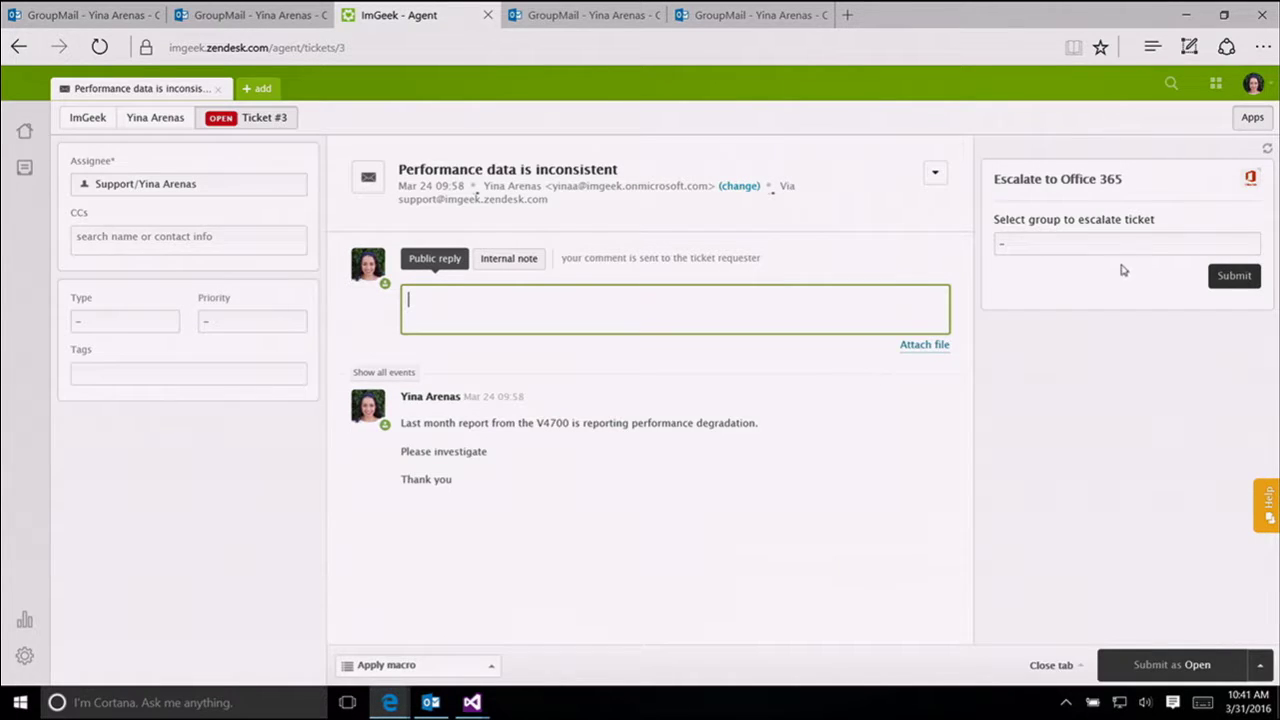
left_click(1161, 248)
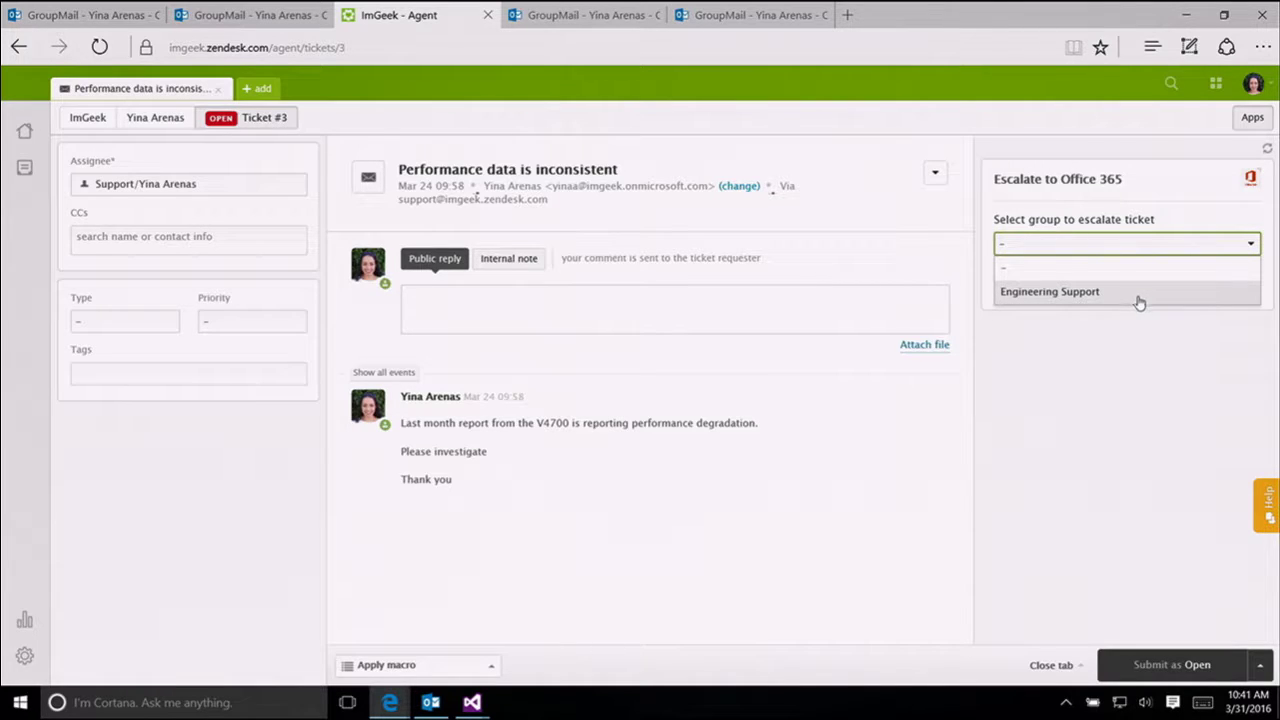
left_click(1138, 304)
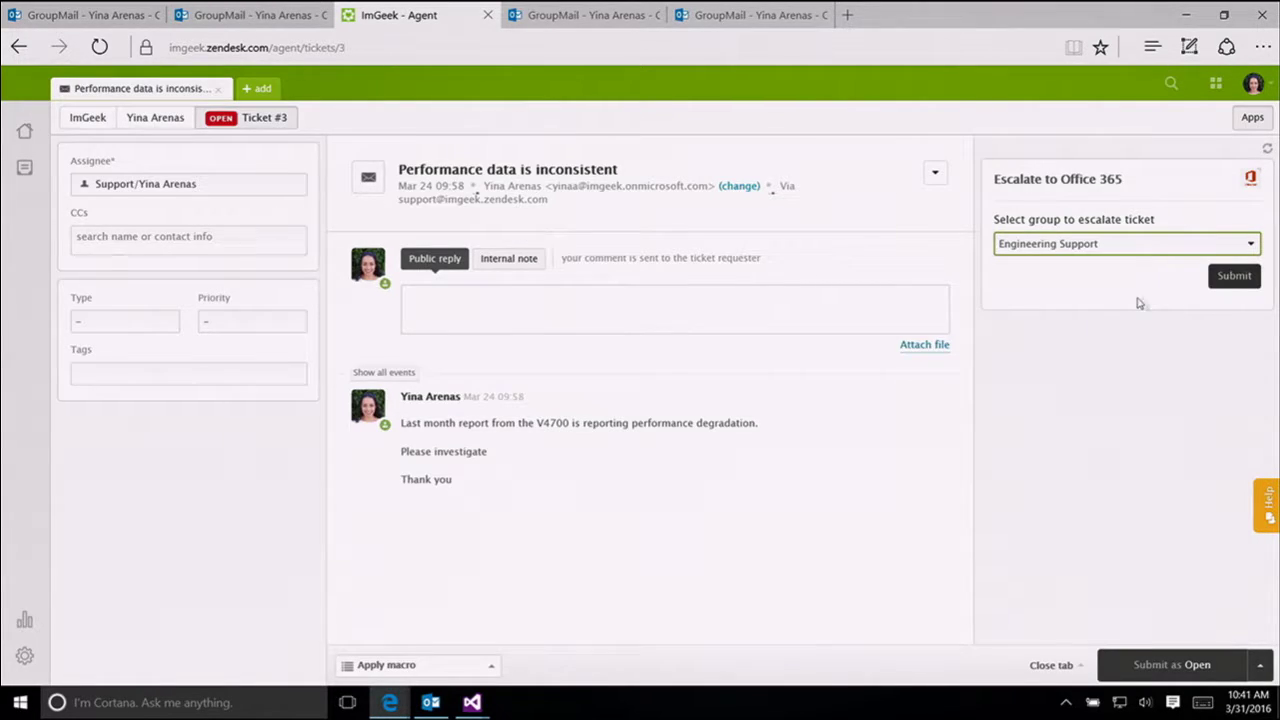
left_click(1224, 278)
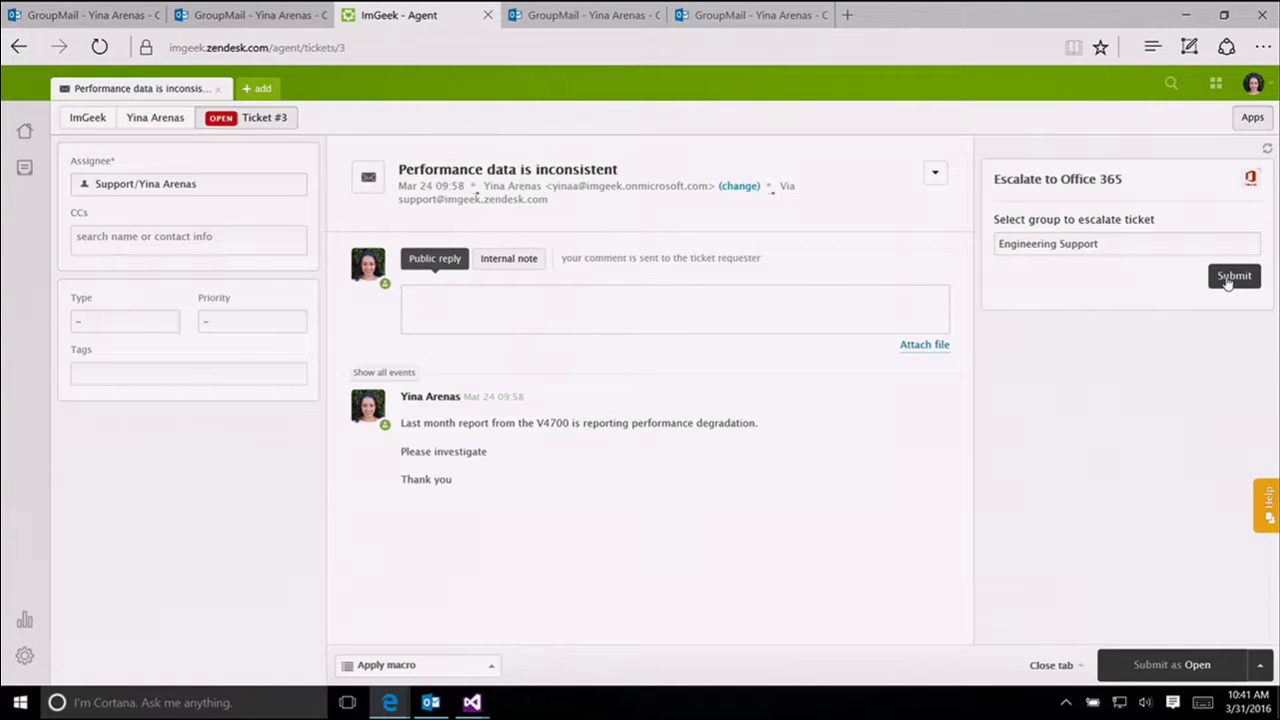
Switch to Outlook and open the Engineering support group conversation about the escalated "Performance data is inconsistent" ticket.
key("ctrl+Tab")
left_click(328, 192)
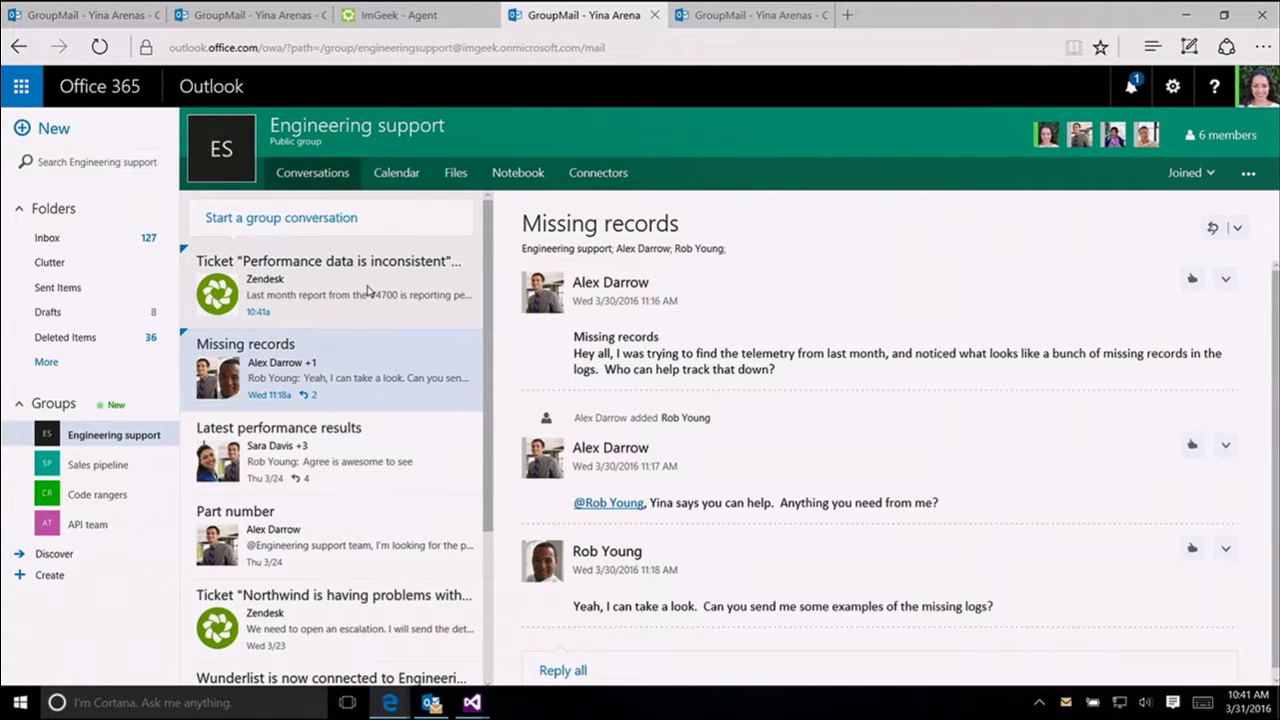
left_click(368, 290)
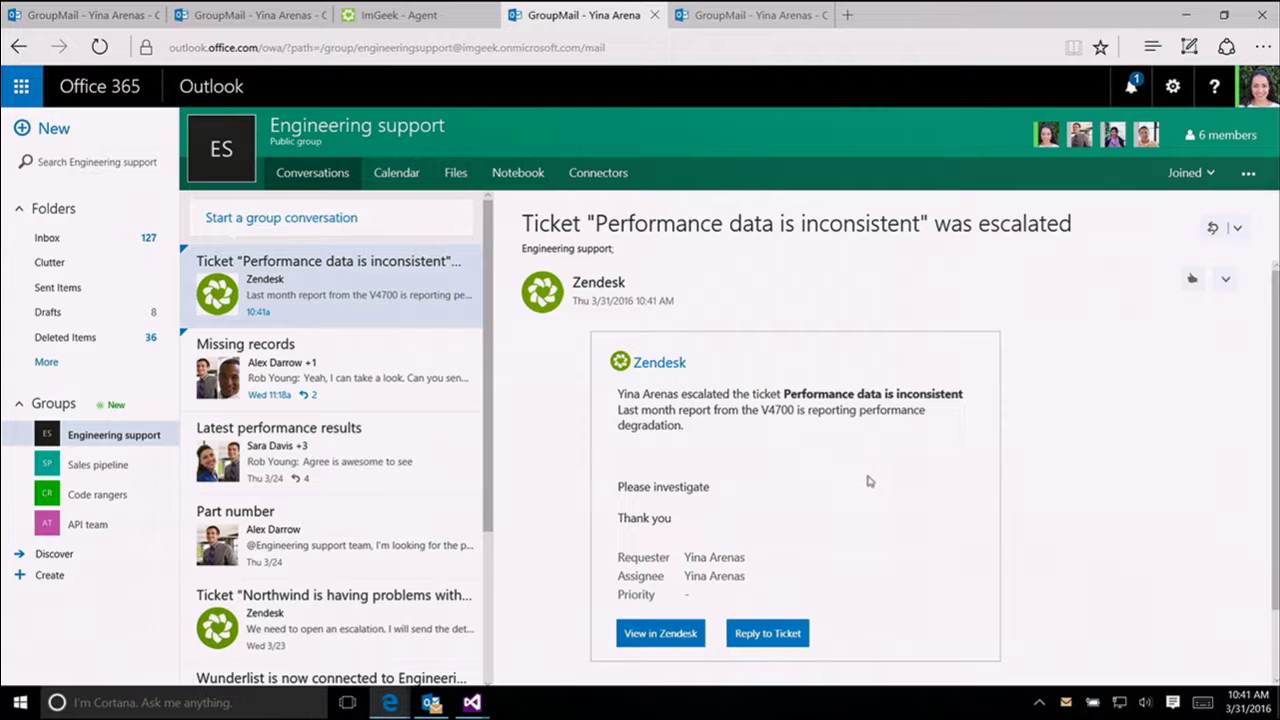
scroll(870, 480, "down", 2)
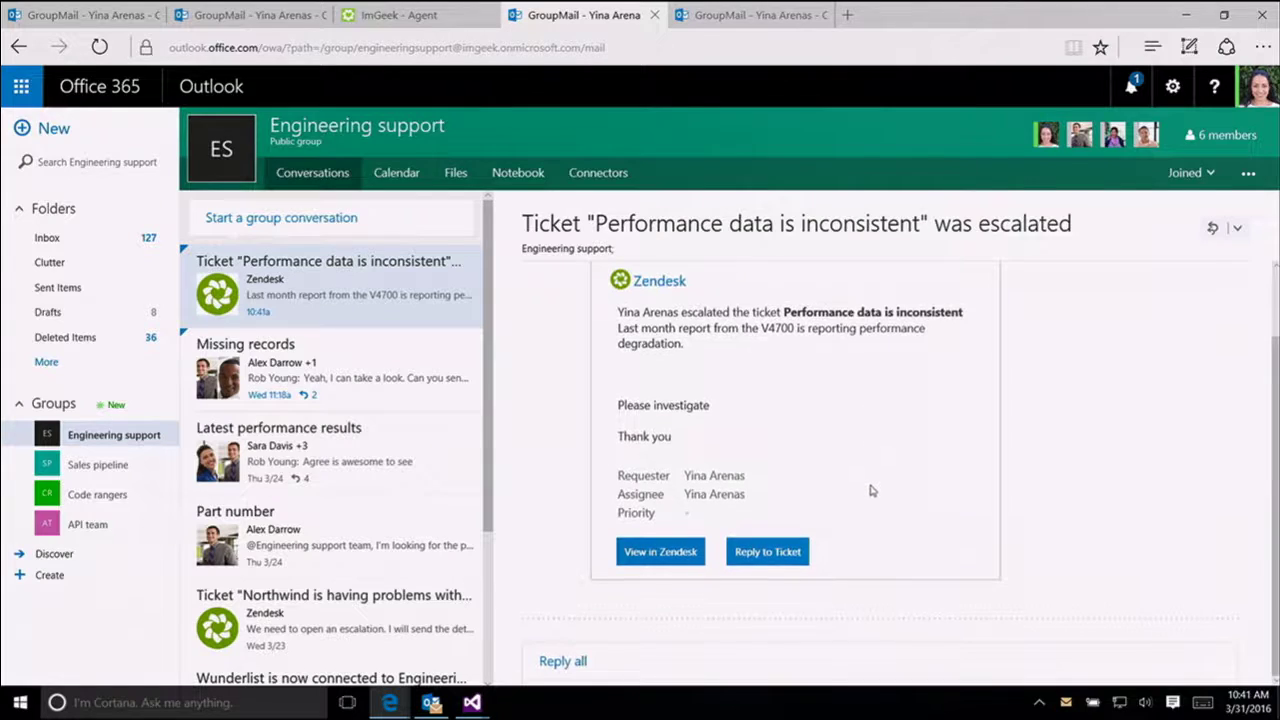
left_click(835, 668)
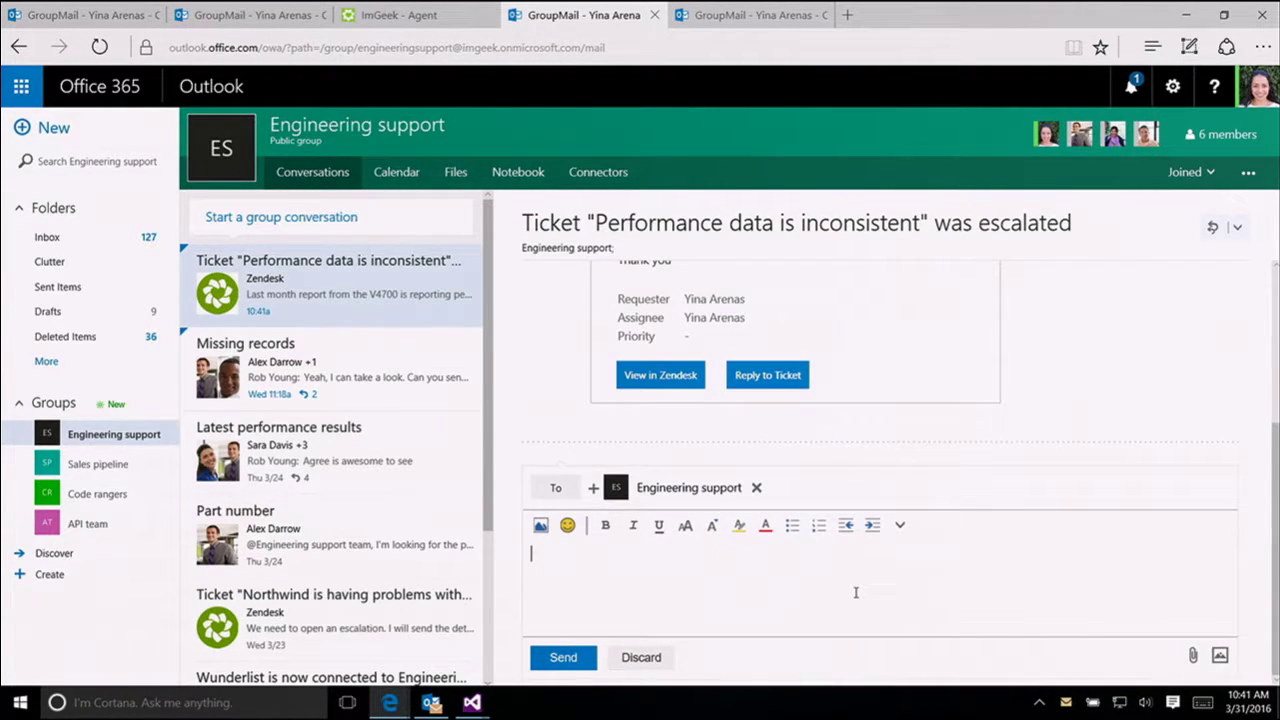
type("@")
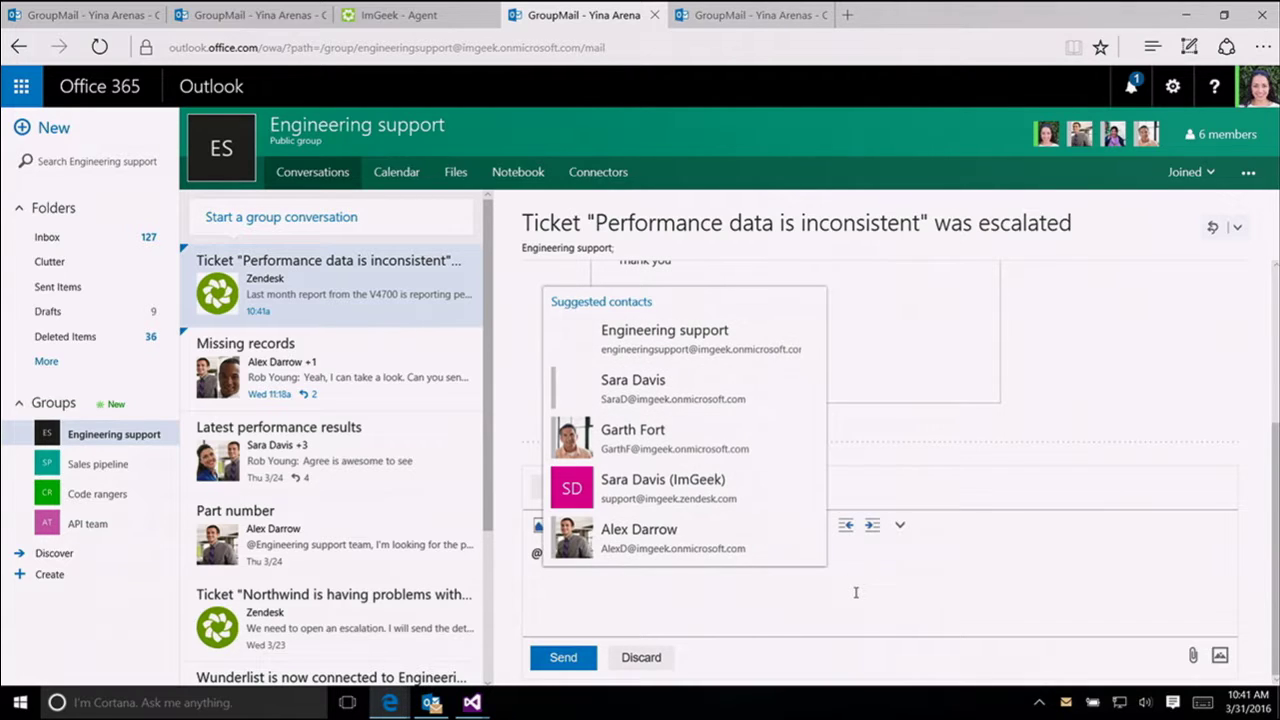
type("sar")
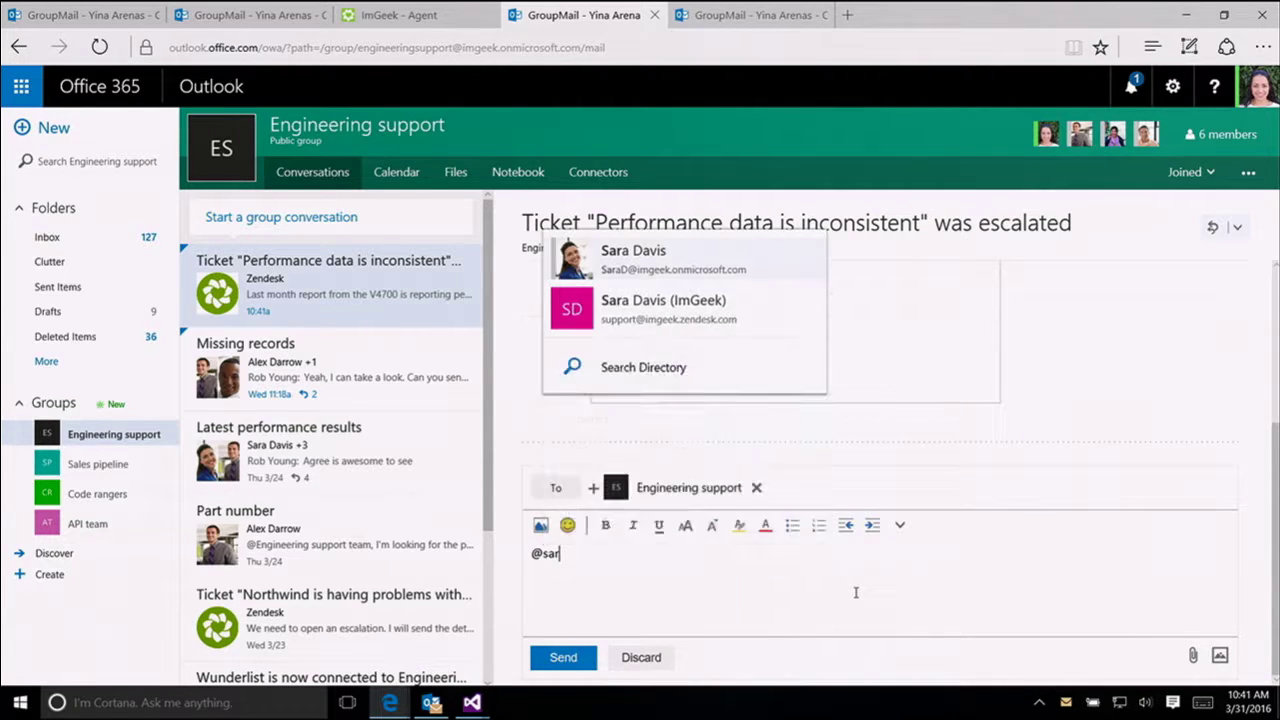
left_click(750, 259)
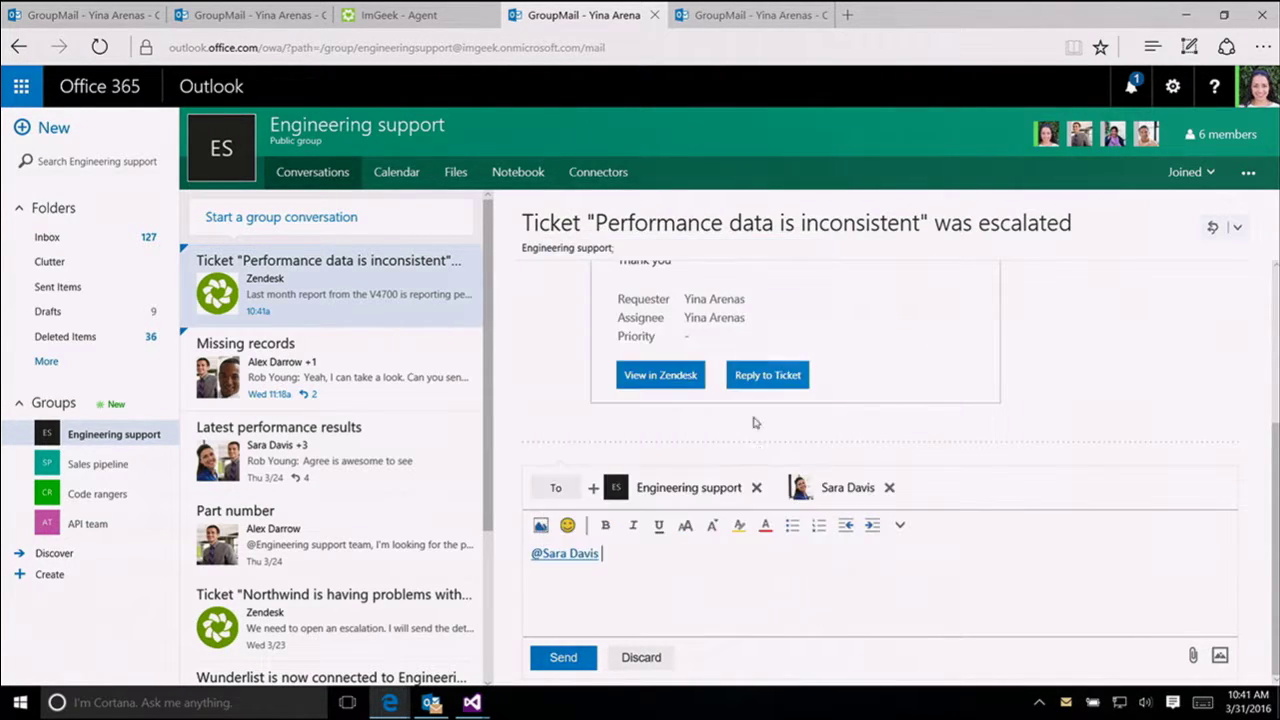
type("please take a look")
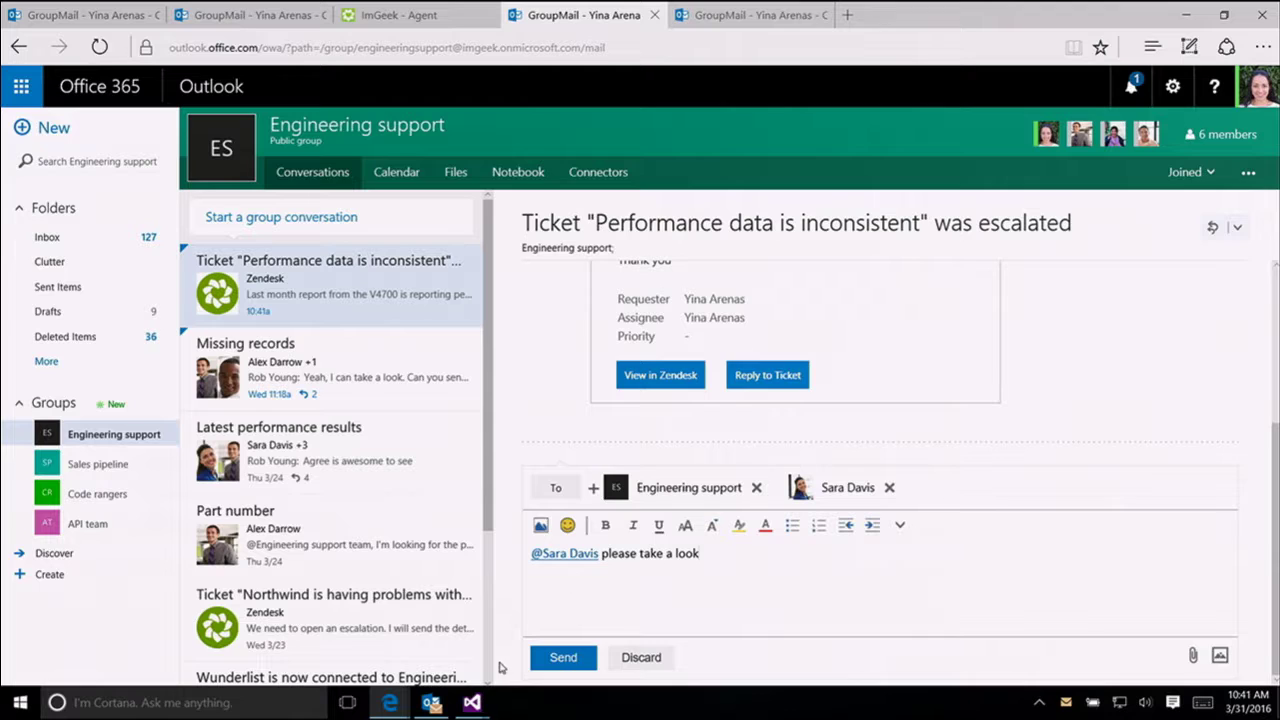
left_click(550, 658)
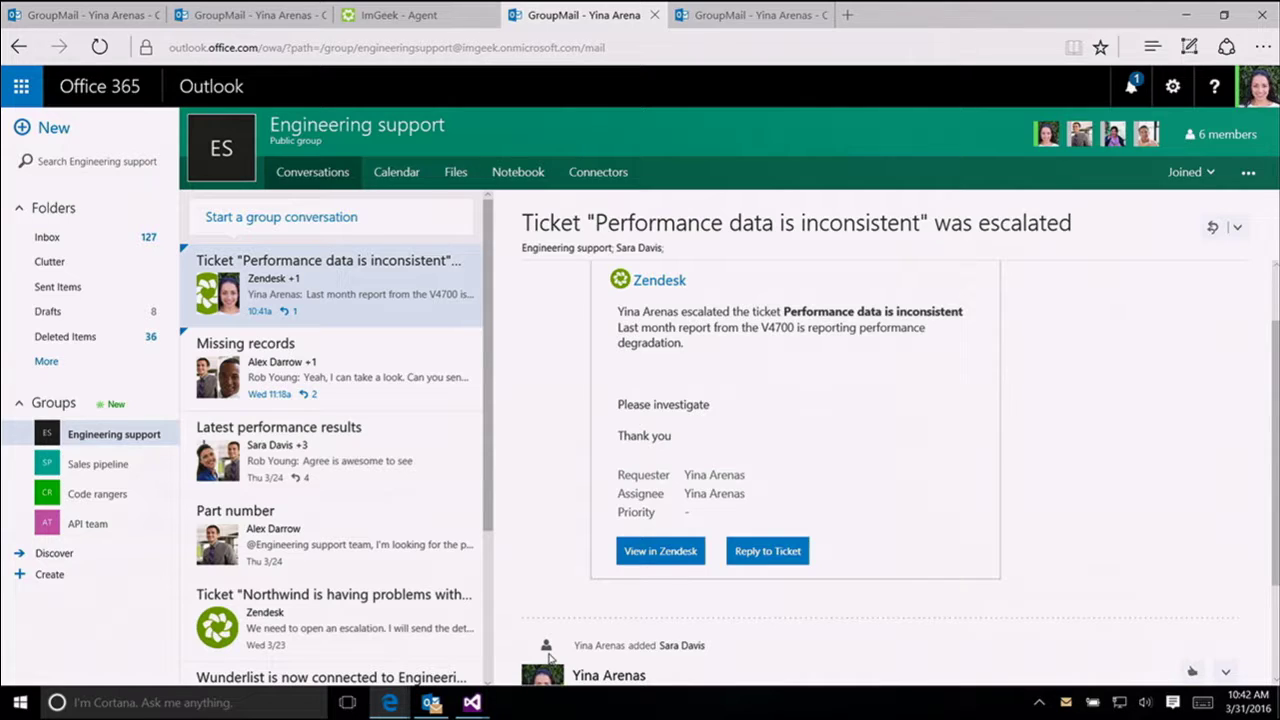
Reply to the ticket from the Zendesk card with a public comment that the case is closed, and submit it as Open.
left_click(764, 558)
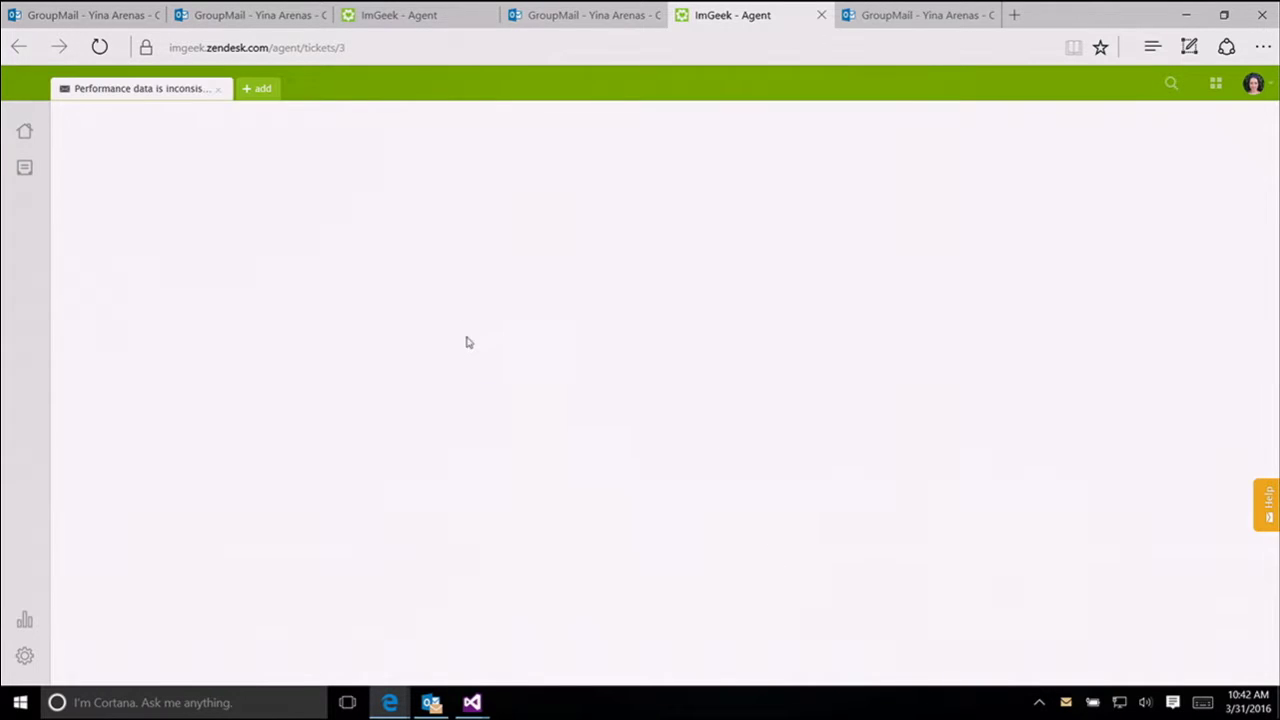
left_click(478, 300)
type("ca")
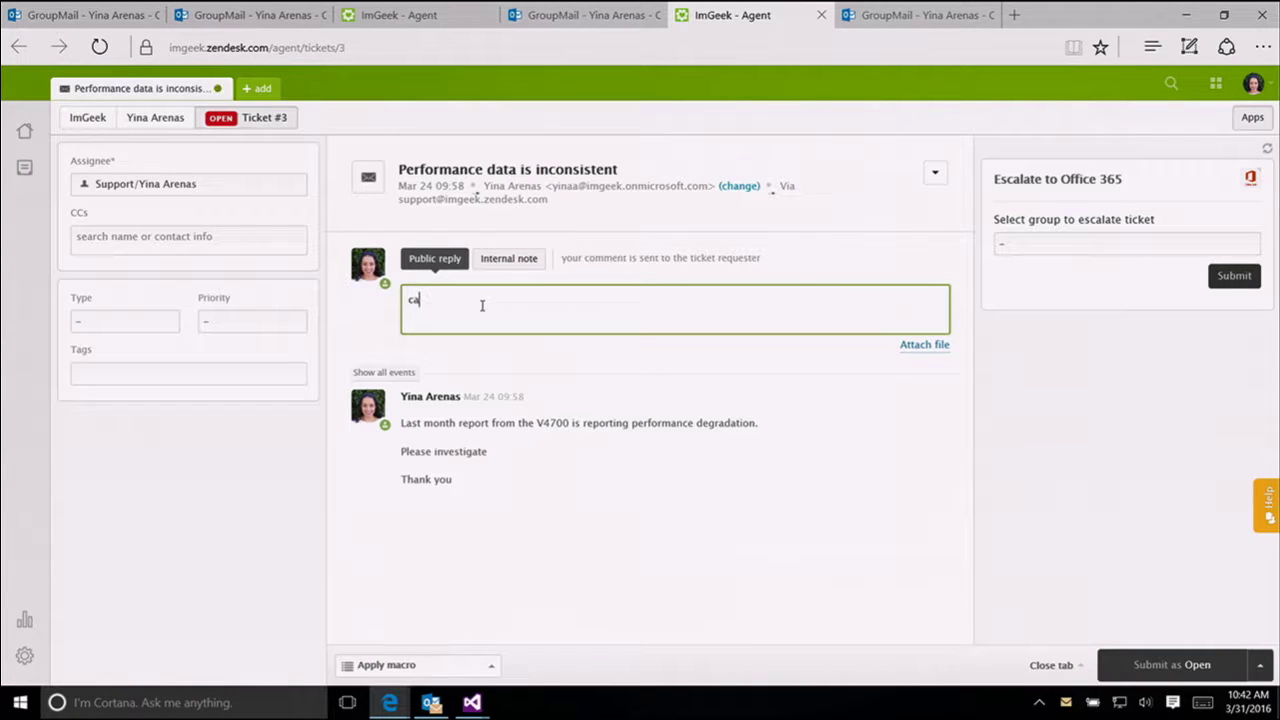
type("se vlosed")
left_click(1180, 664)
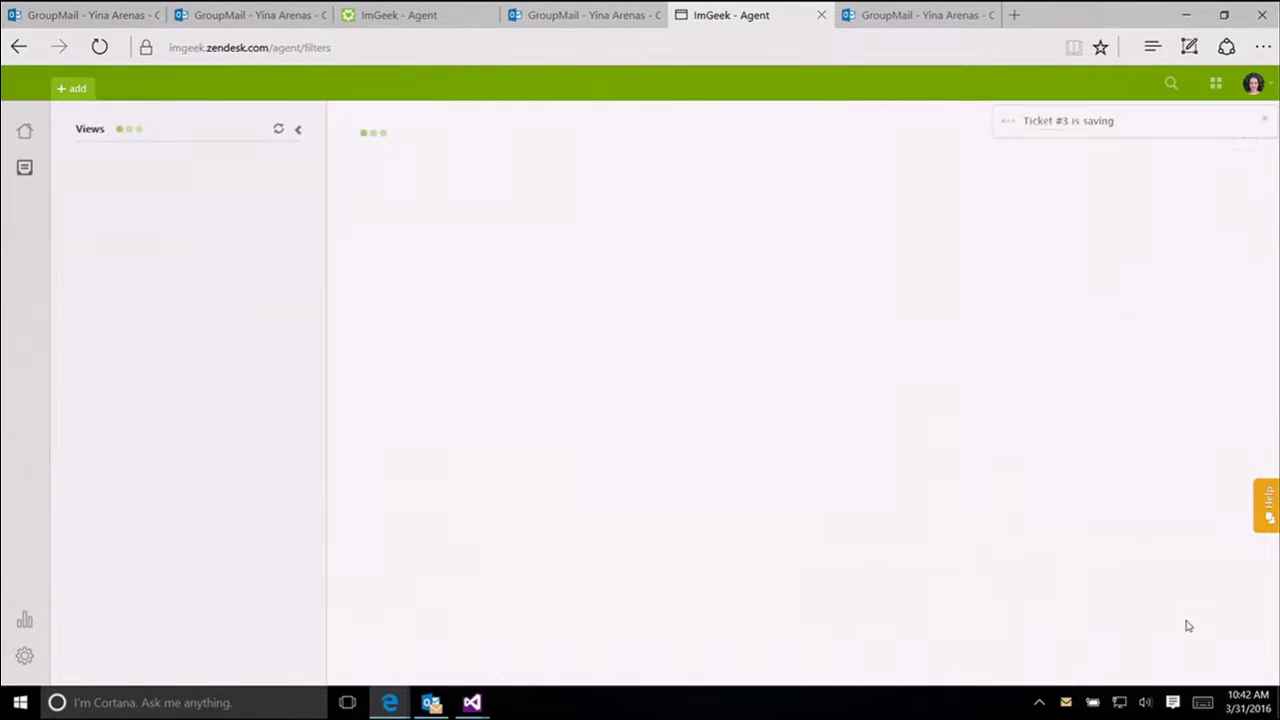
Switch back to Outlook and show the Connectors page of the Engineering support group again.
left_click(910, 18)
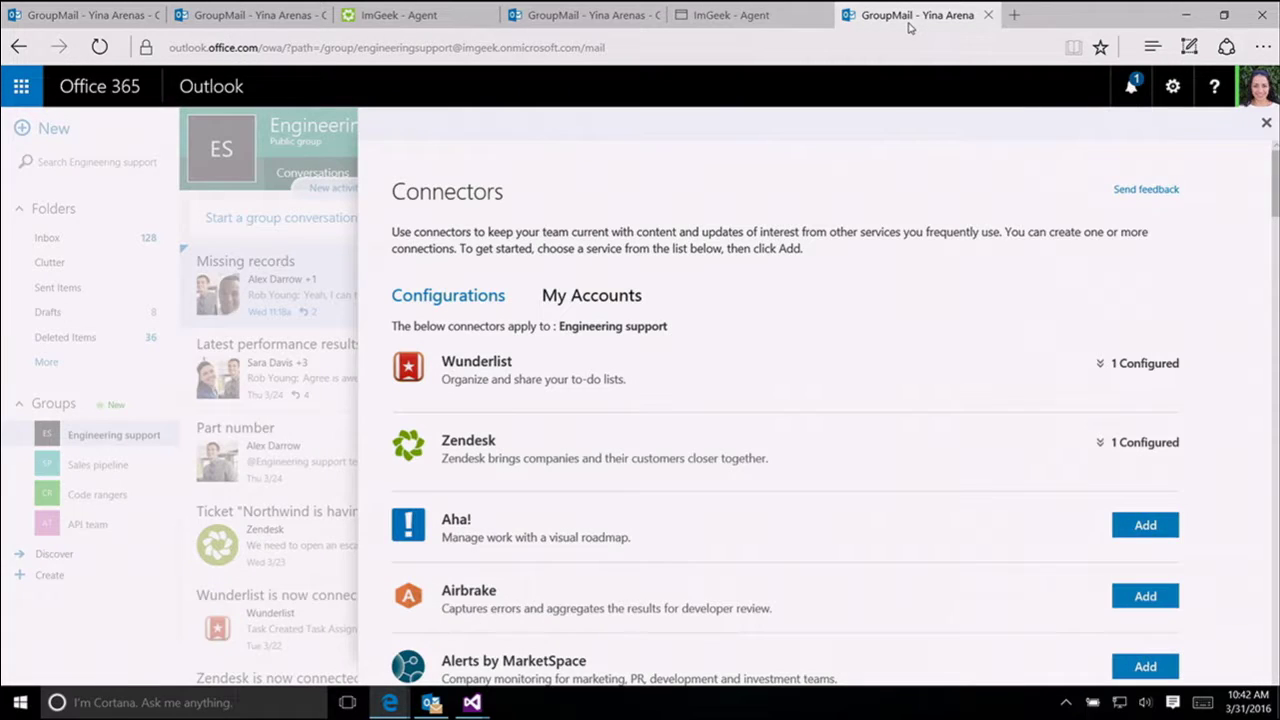